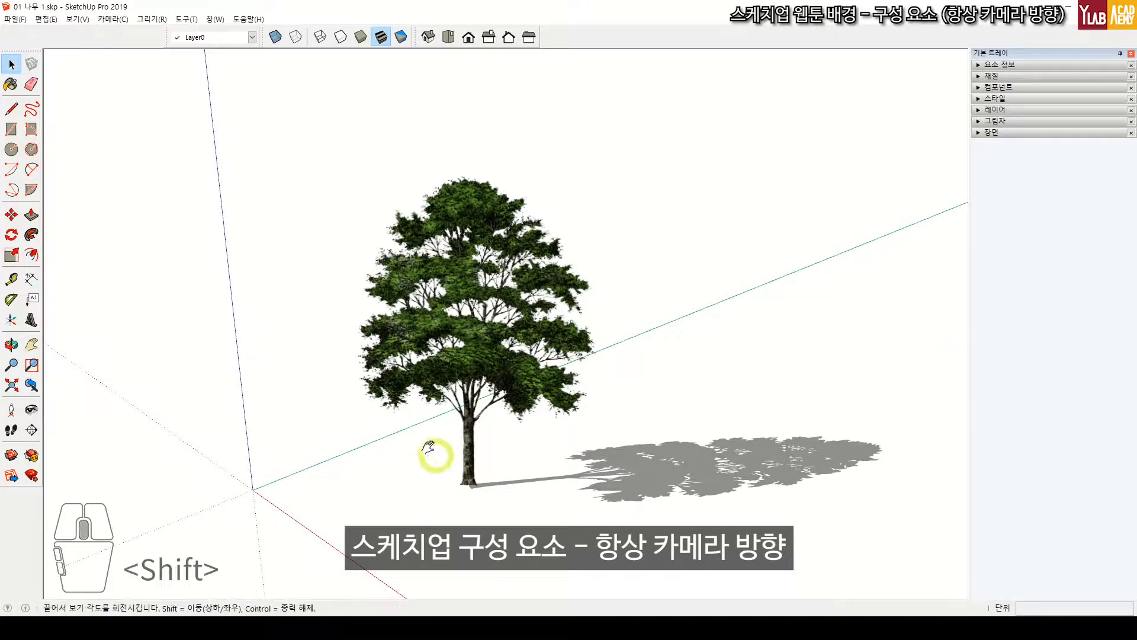
Select the existing tree and examine its flat frame and ground shadow from several viewing angles.
scroll(467, 368, up, 4)
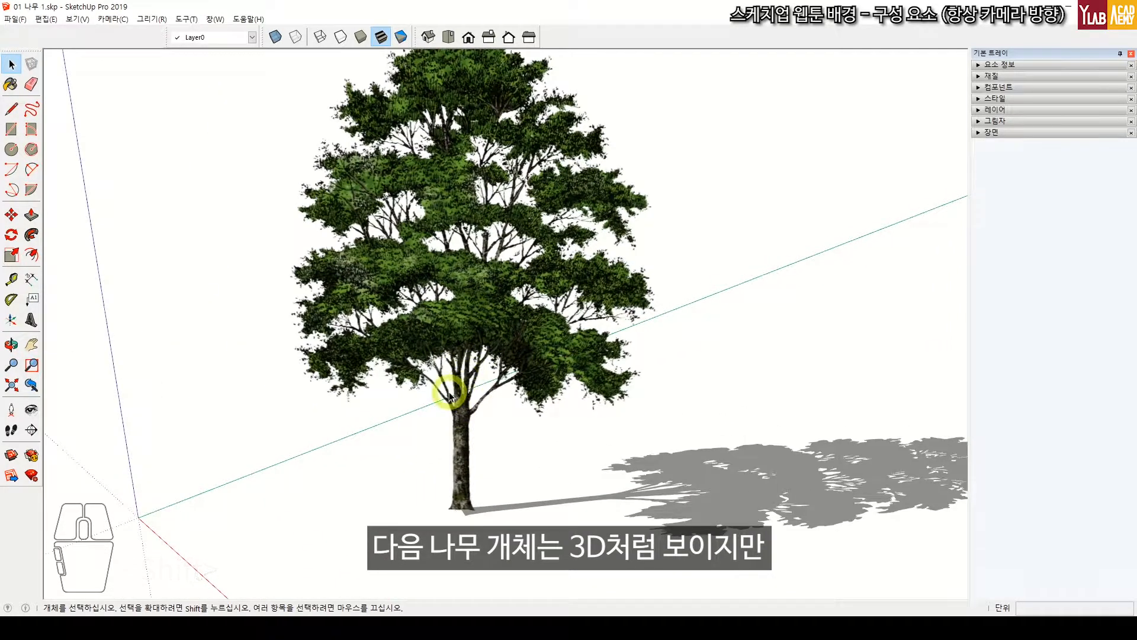
scroll(450, 394, down, 2)
middle_drag(502, 385, 624, 319)
click(502, 338)
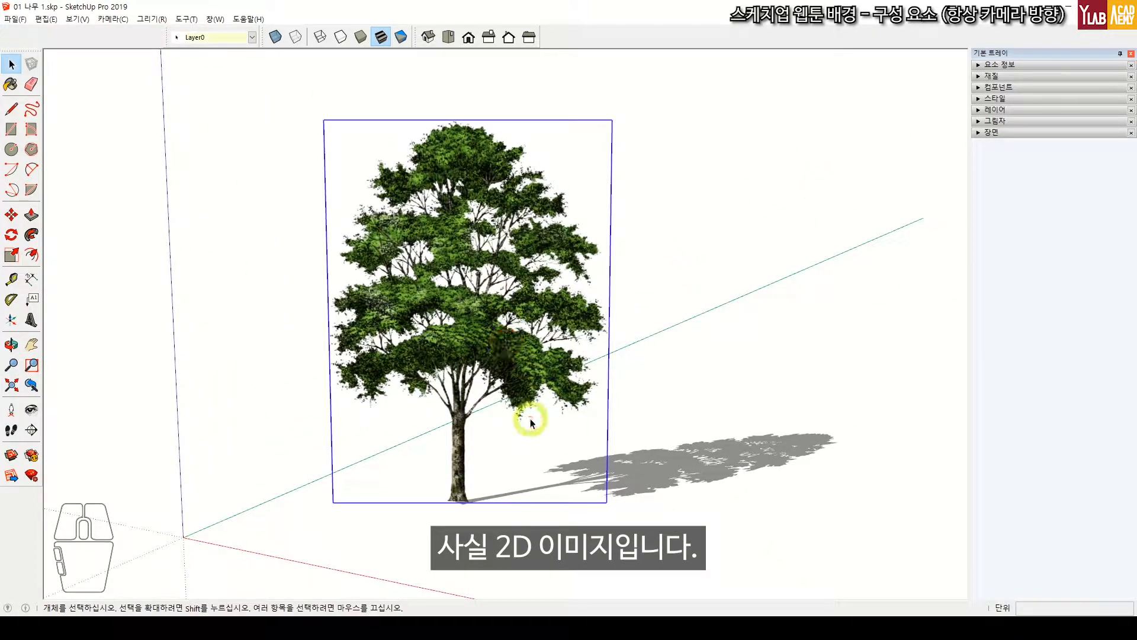
middle_drag(290, 337, 330, 452)
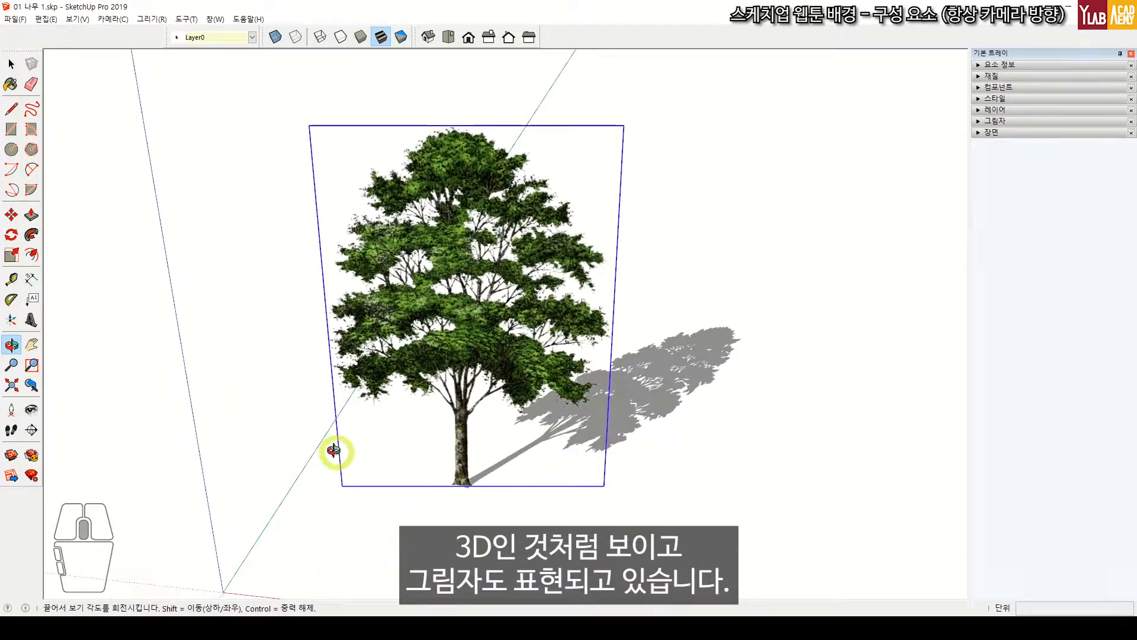
scroll(566, 382, down, 4)
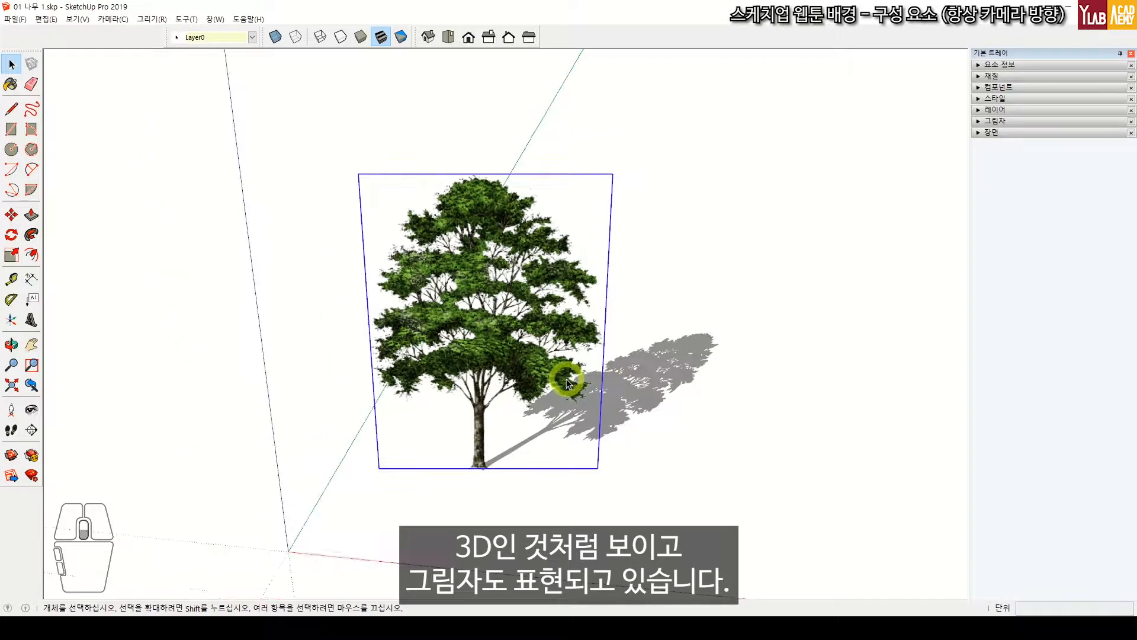
scroll(507, 414, up, 2)
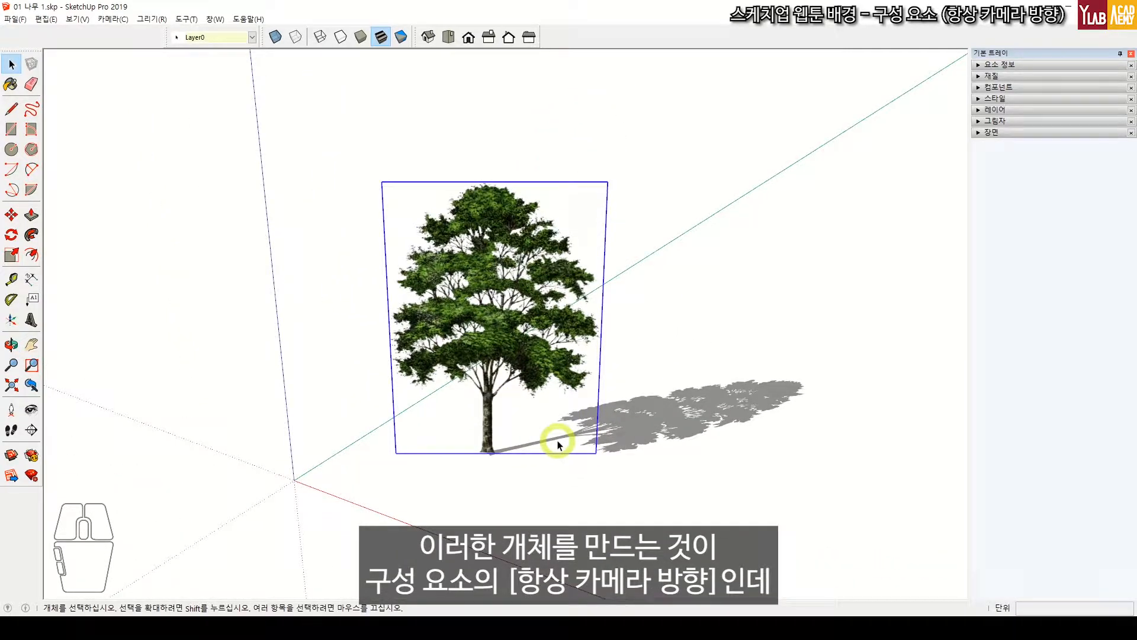
scroll(558, 443, down, 1)
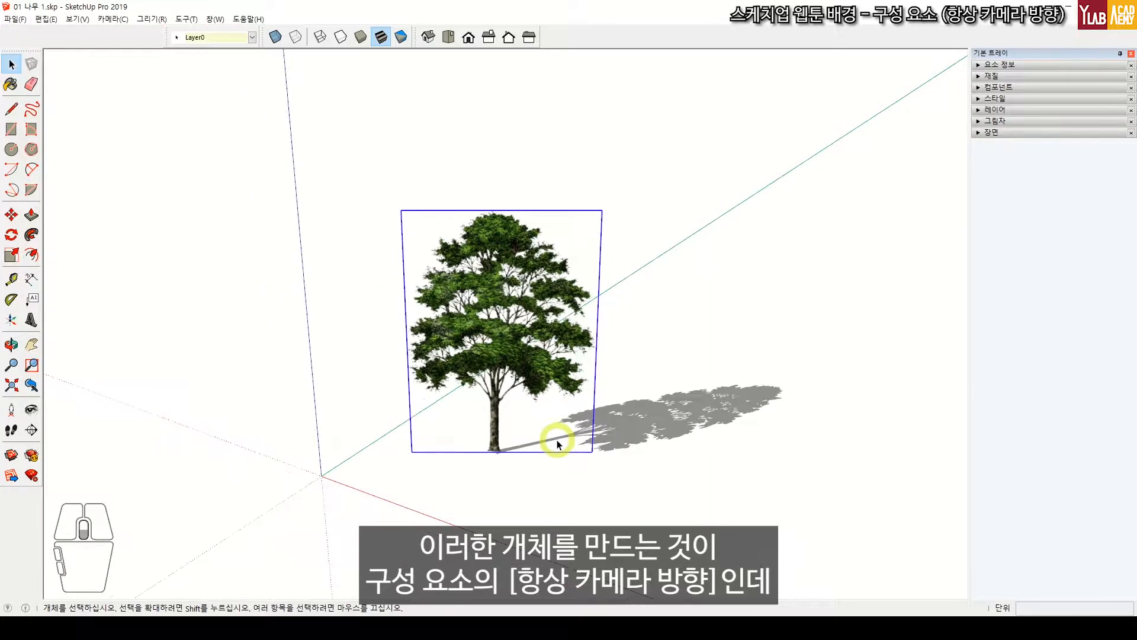
Import the image 01 나무 2.png from the File Explorer folder 작업용, laying it flat on the ground beside the existing tree.
double_click(201, 408)
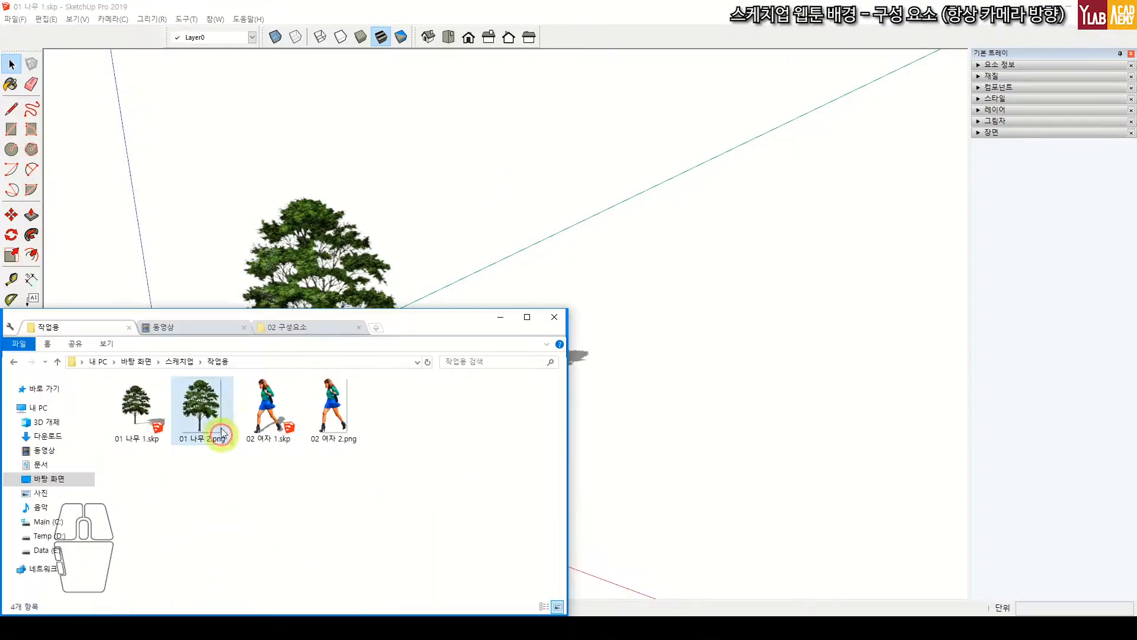
mouse_move(216, 426)
mouse_down()
mouse_move(625, 500)
mouse_move(585, 510)
mouse_up()
scroll(698, 349, down, 2)
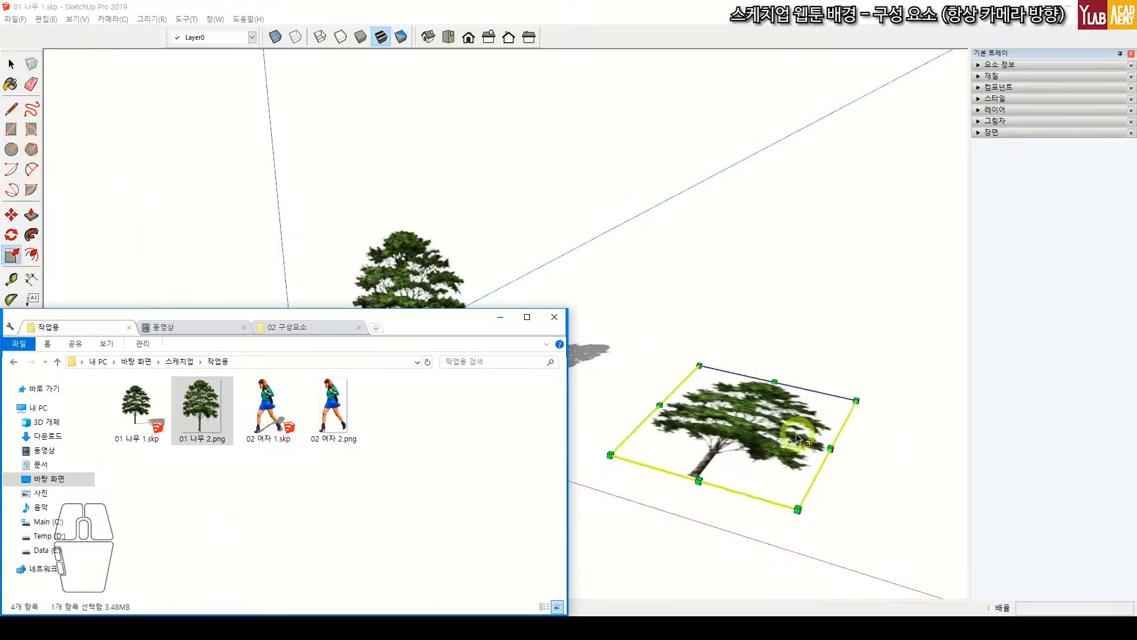
shift+middle_drag(802, 436, 665, 422)
key(space)
click(611, 202)
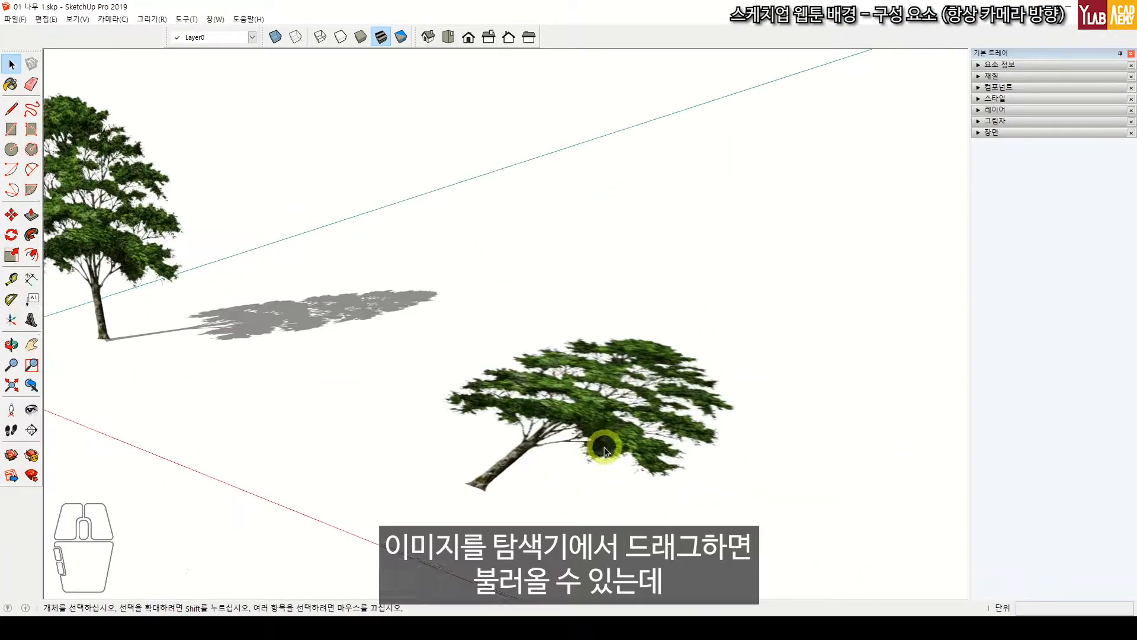
Rotate the imported tree image 90° about its trunk-side edge, around the red axis, so it stands upright.
shift+click(539, 385)
scroll(539, 384, down, 3)
middle_drag(500, 264, 530, 474)
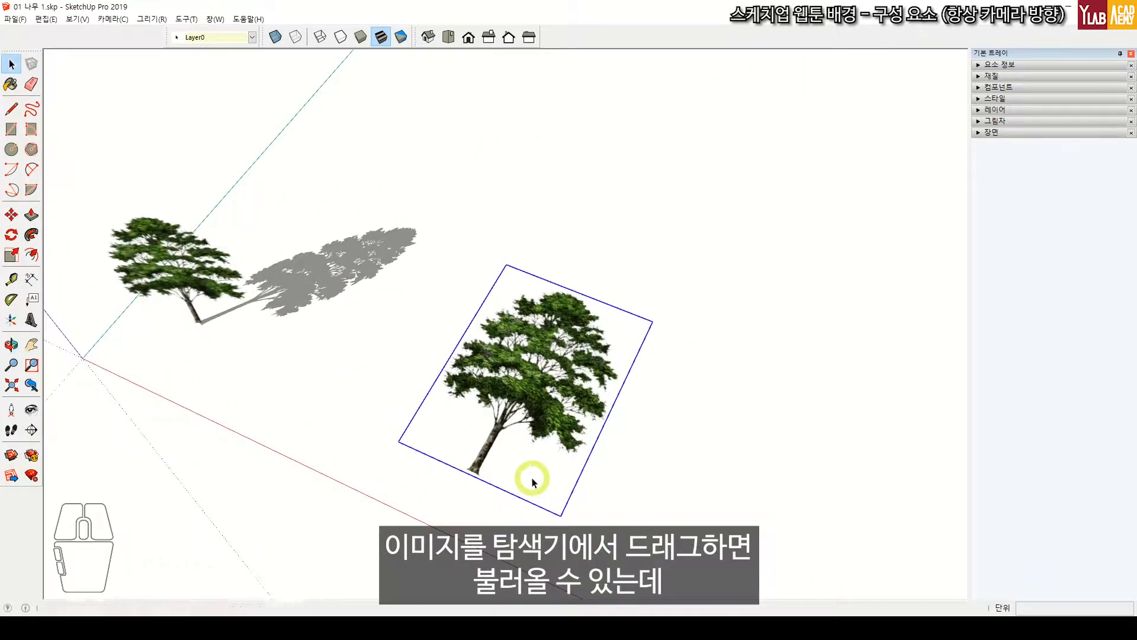
middle_drag(601, 430, 507, 203)
key(q)
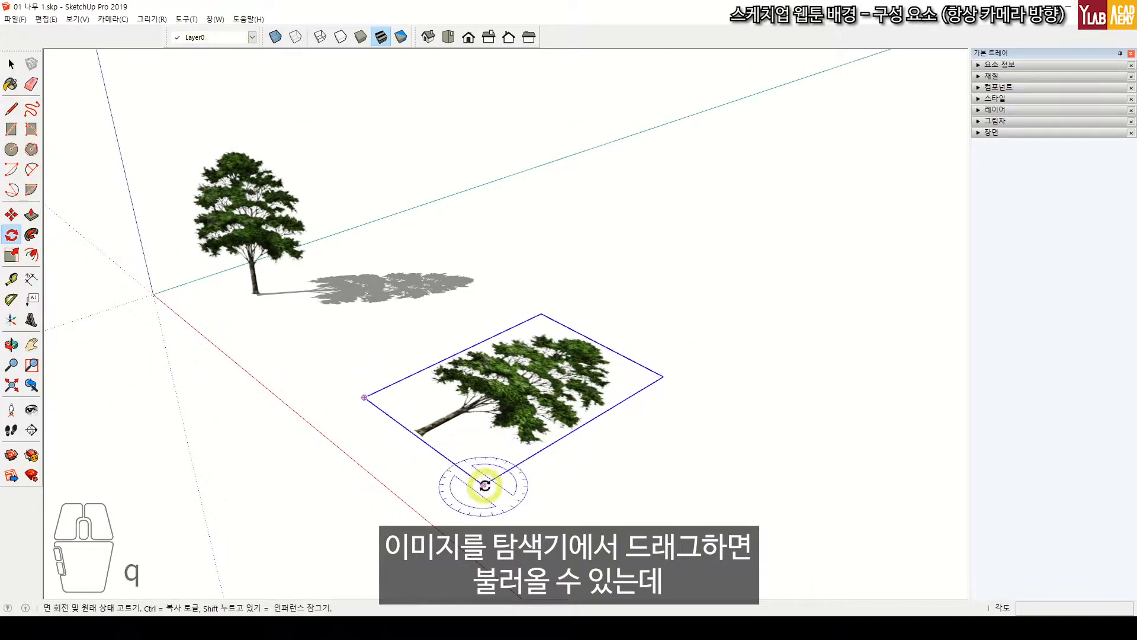
key(Left)
key(Right)
click(483, 484)
click(564, 436)
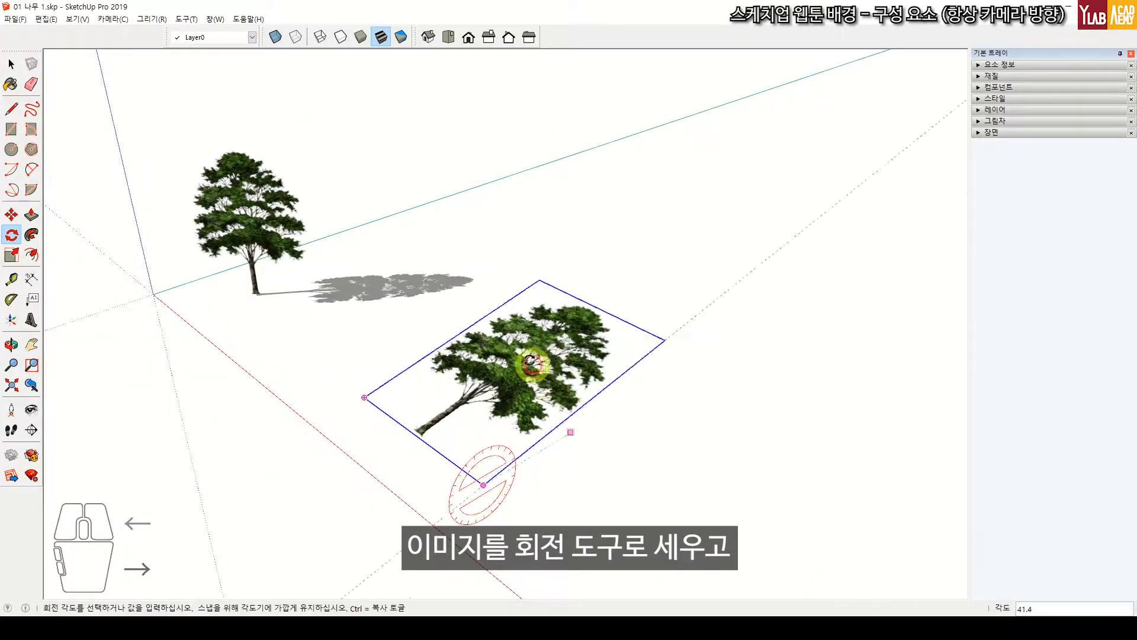
text(90)
key(Return)
key(space)
middle_drag(525, 355, 508, 270)
scroll(507, 330, up, 2)
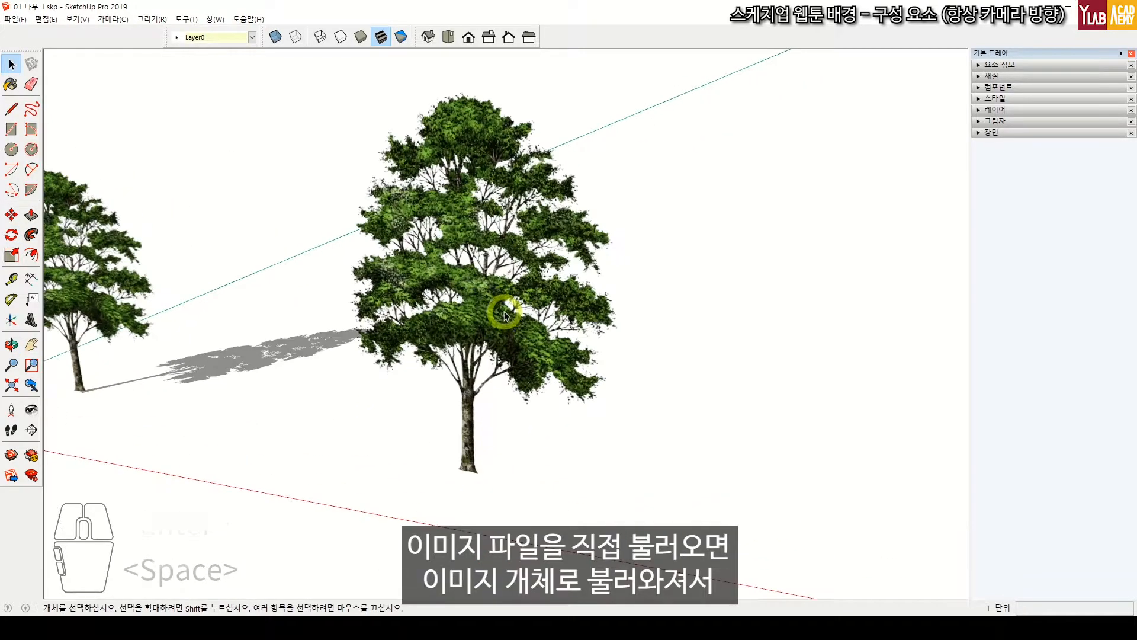
Compare the upright imported tree image and its lack of component behaviour with the original tree, checking the shadow on each.
click(508, 330)
shift+middle_drag(508, 327, 533, 341)
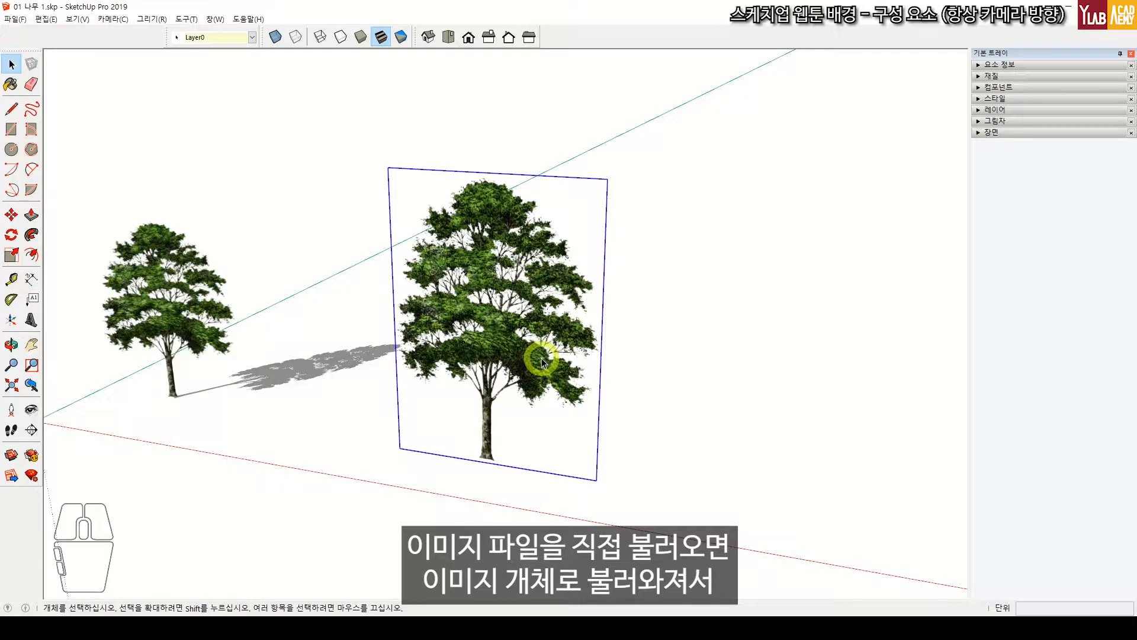
scroll(210, 293, up, 2)
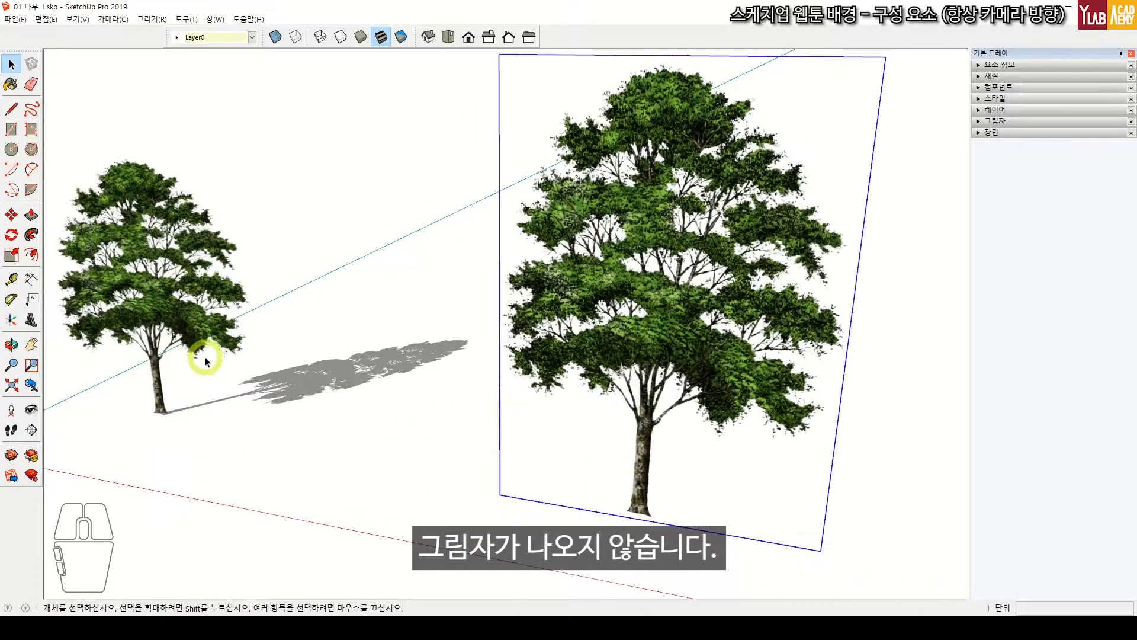
click(228, 323)
scroll(367, 384, down, 3)
click(576, 334)
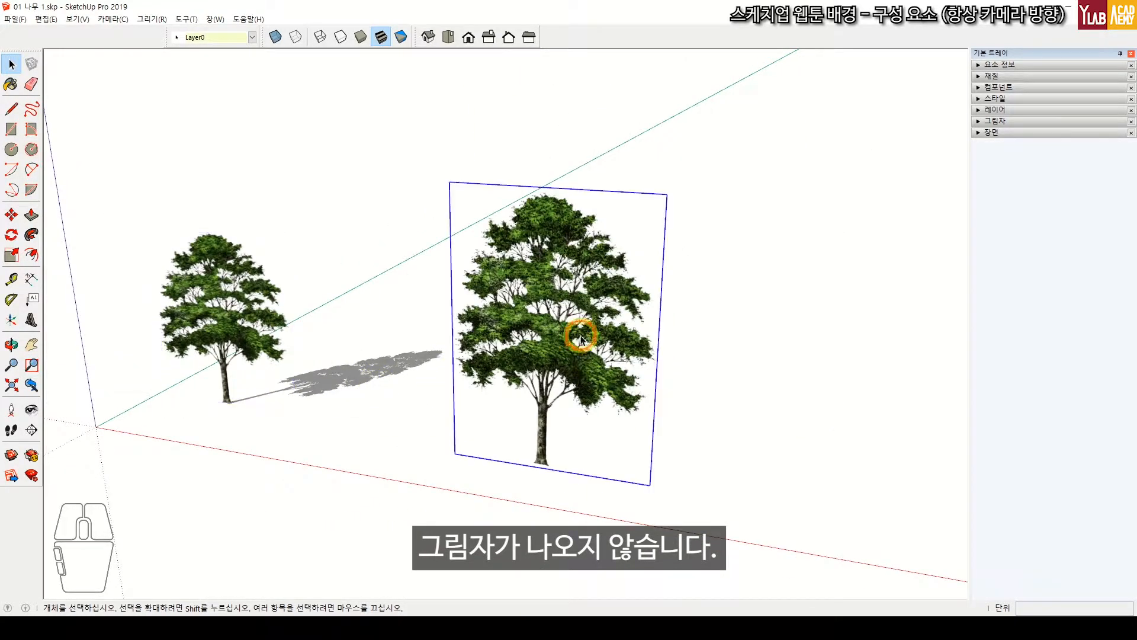
shift+middle_drag(566, 413, 424, 332)
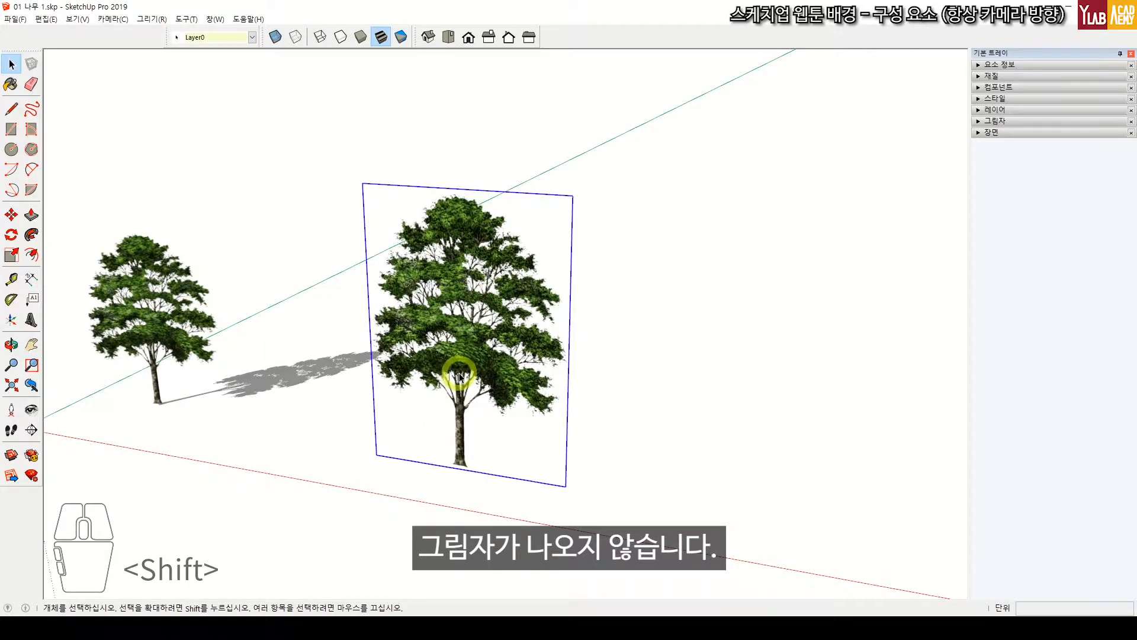
Explode the imported tree image into a textured face with edges and select that face.
scroll(465, 399, up, 2)
right_click(475, 303)
click(539, 364)
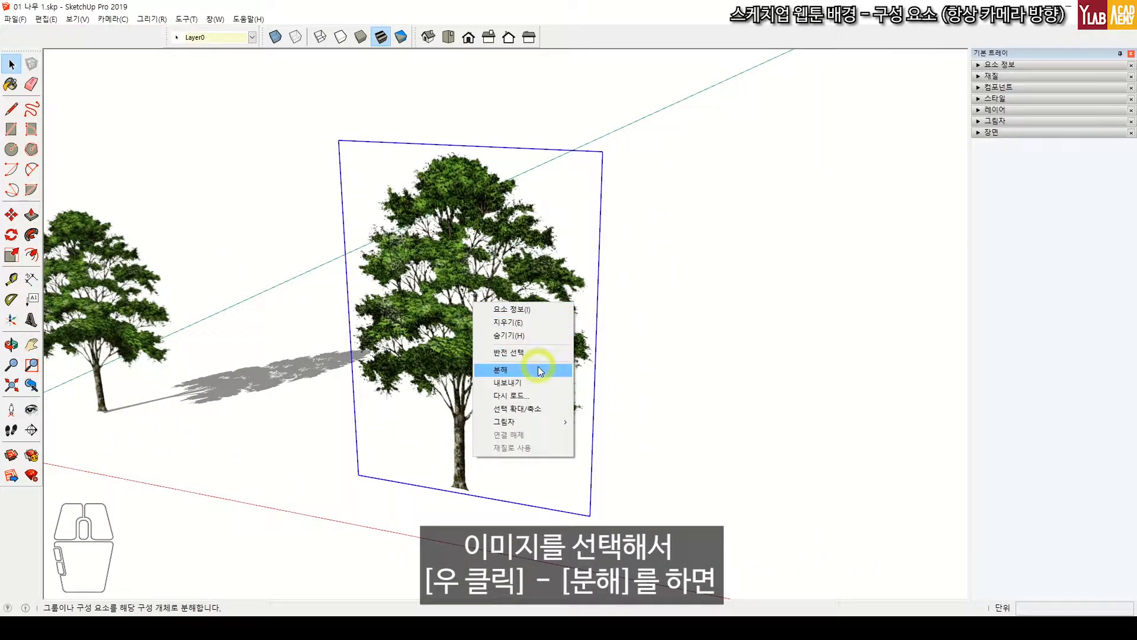
click(538, 367)
click(320, 465)
scroll(428, 436, down, 3)
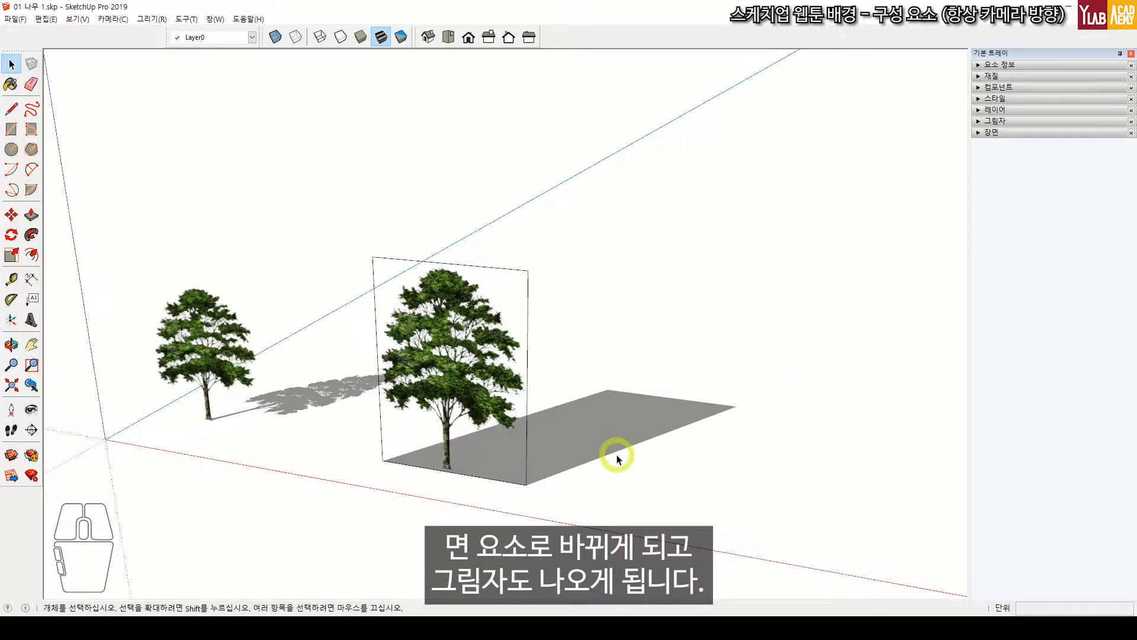
click(474, 376)
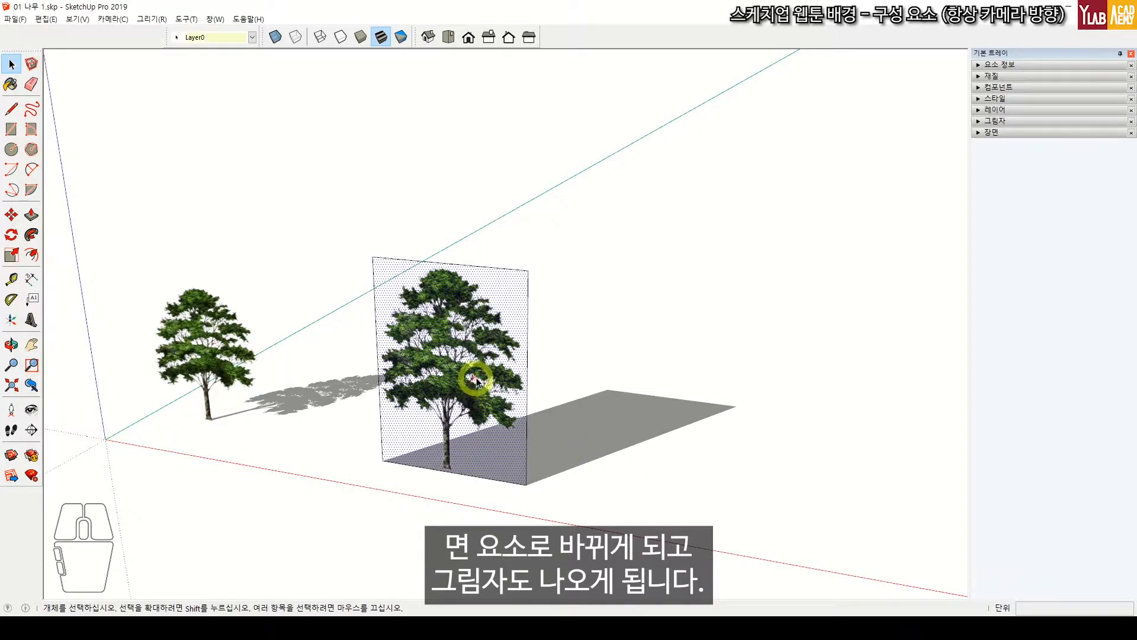
scroll(472, 374, up, 2)
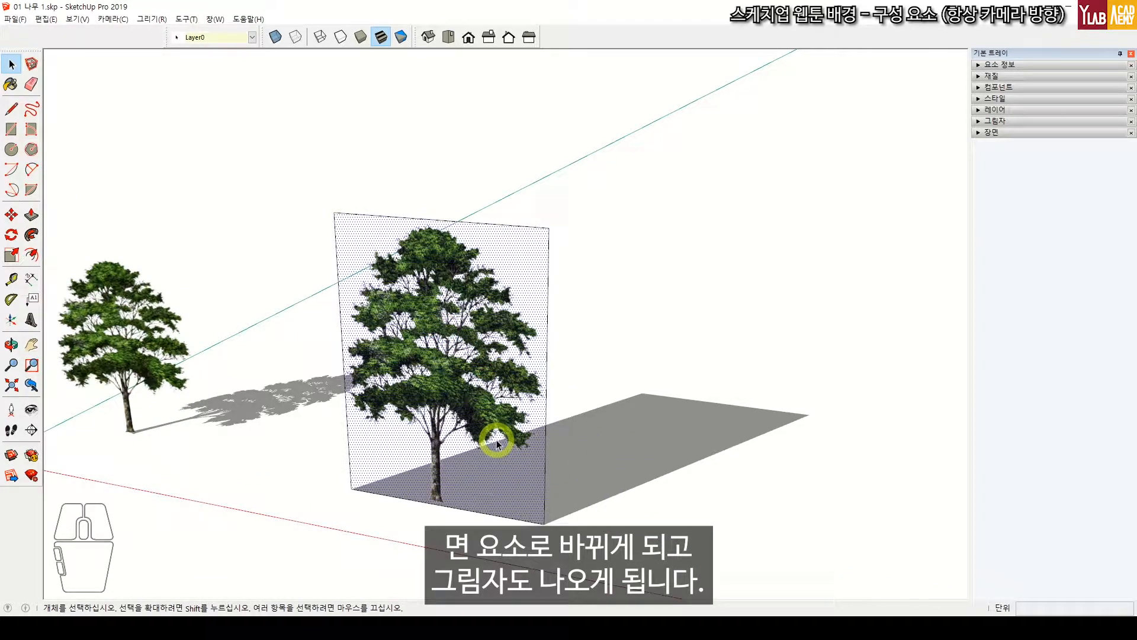
middle_drag(343, 467, 531, 434)
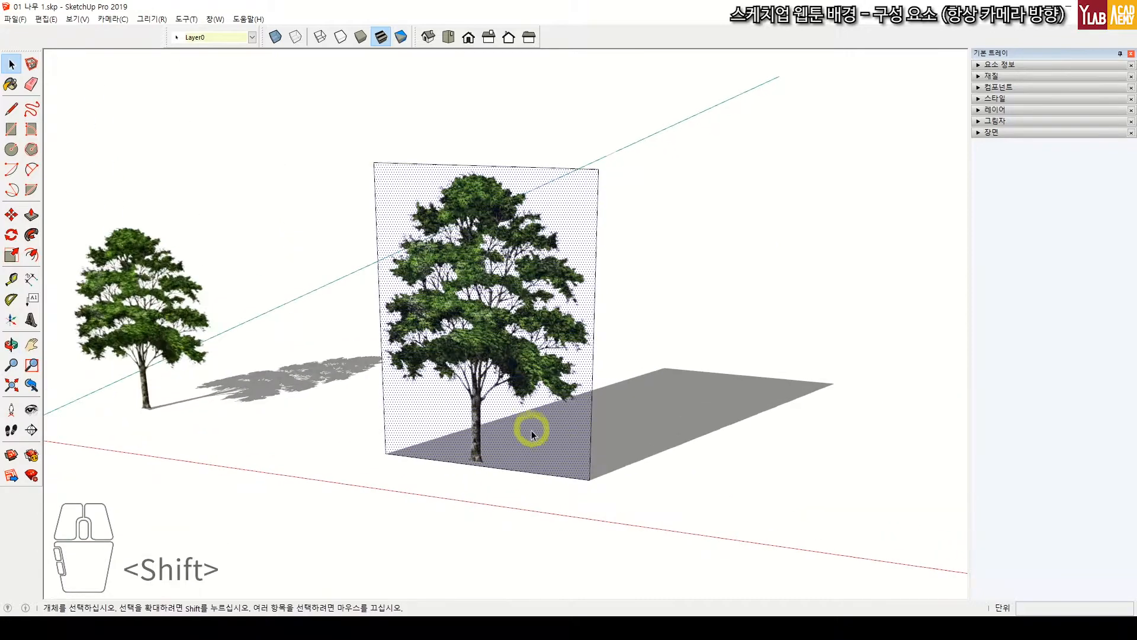
middle_drag(464, 406, 492, 391)
Try making the tree face and its edges a component with the default settings, and undo it.
click(494, 310)
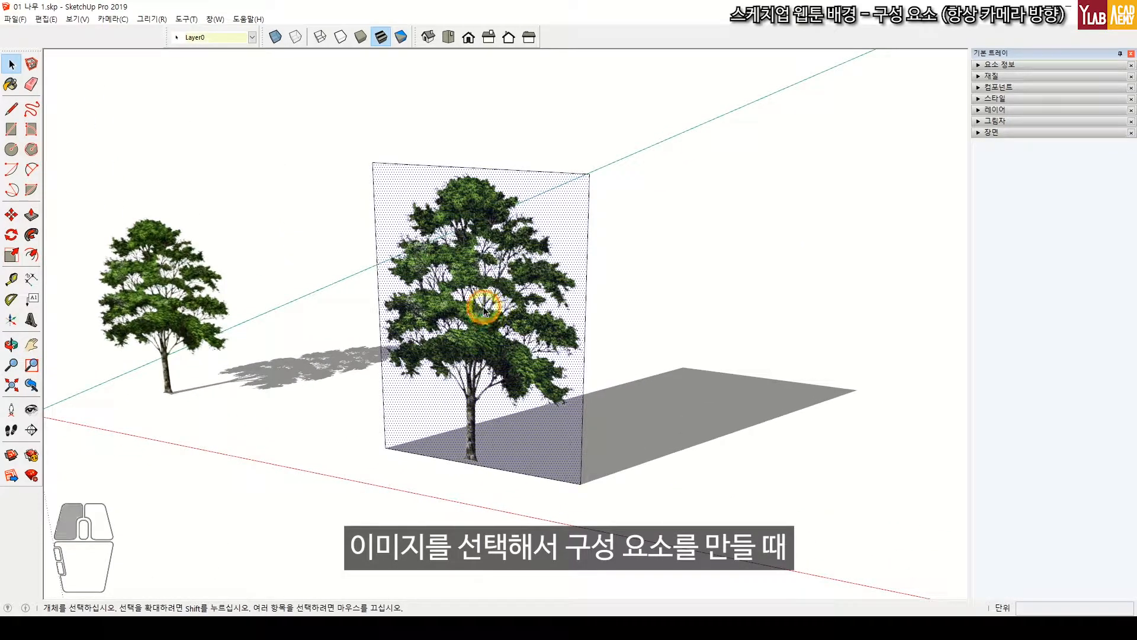
right_click(478, 304)
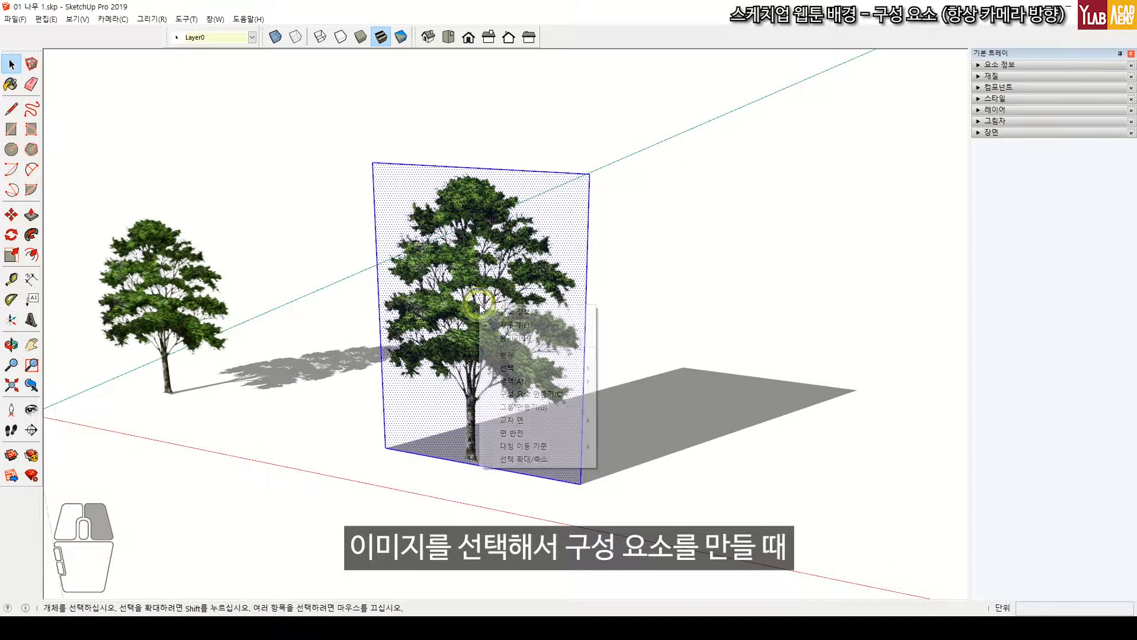
click(532, 394)
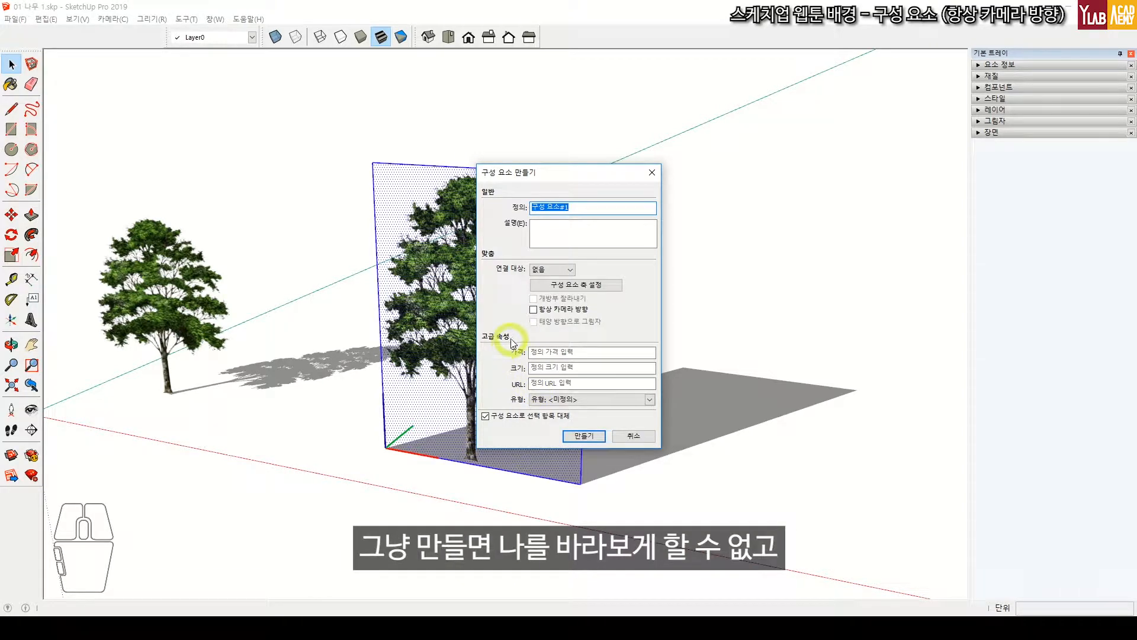
click(600, 438)
middle_drag(482, 450, 716, 423)
key(ctrl+z)
Try making the tree face a component with 항상 카메라 방향 (always face camera) and 태양 방향으로 그림자 (shadows face sun), and undo it.
right_click(507, 302)
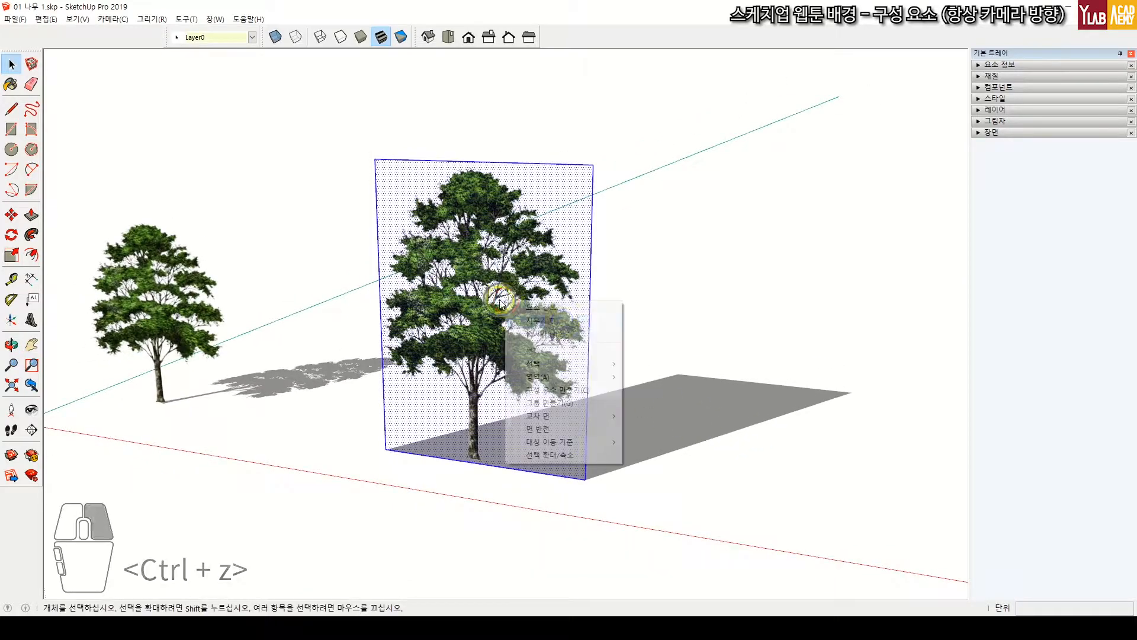
click(555, 390)
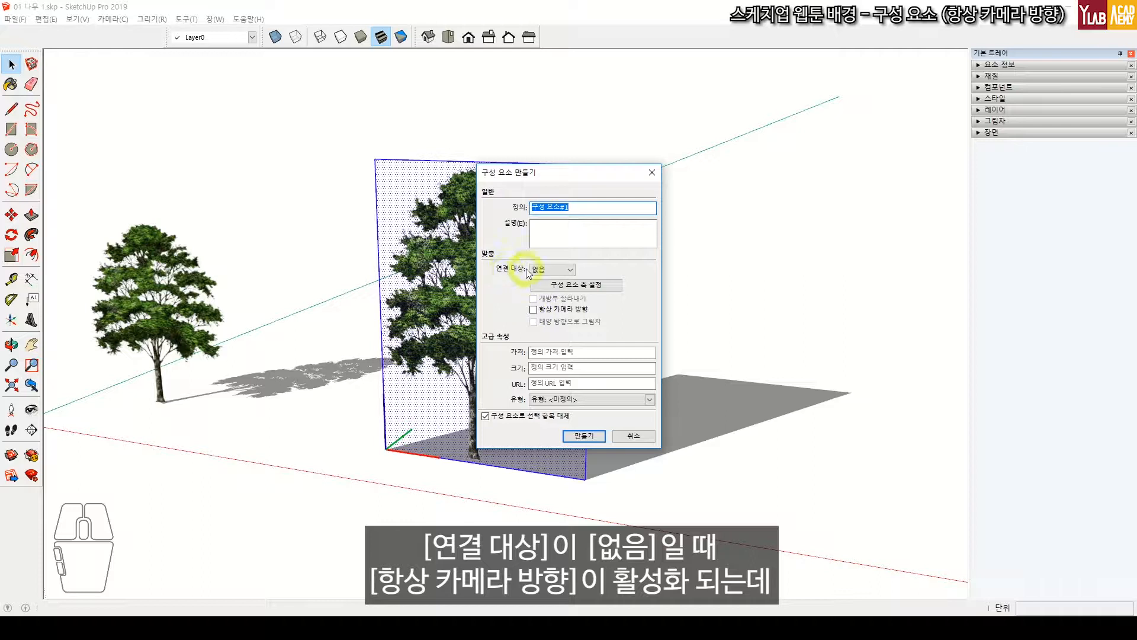
click(533, 309)
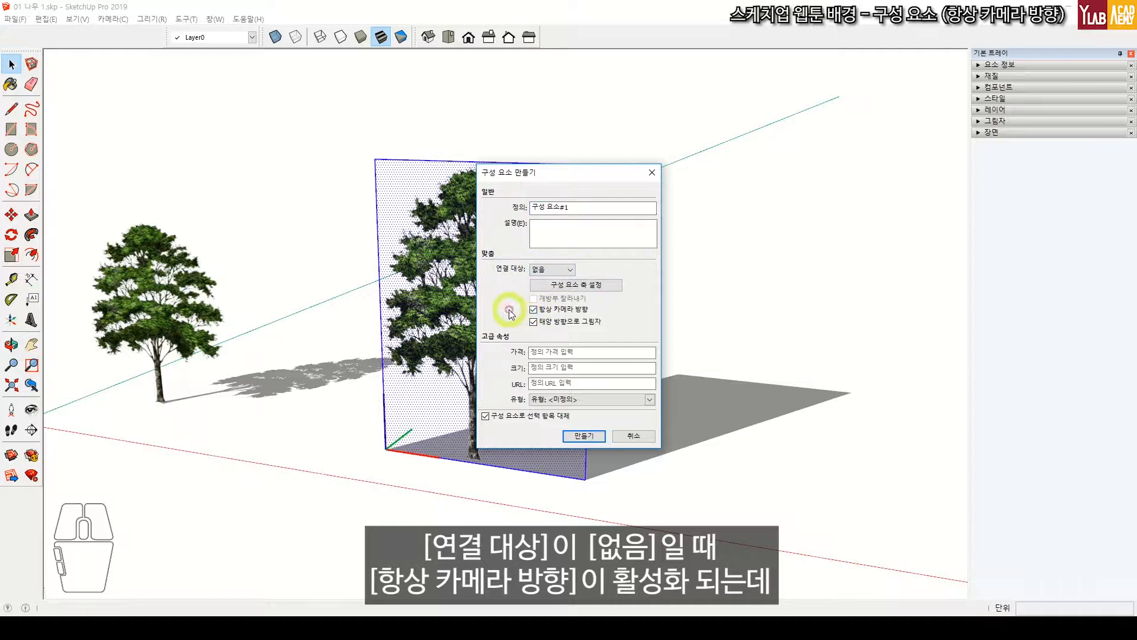
click(584, 436)
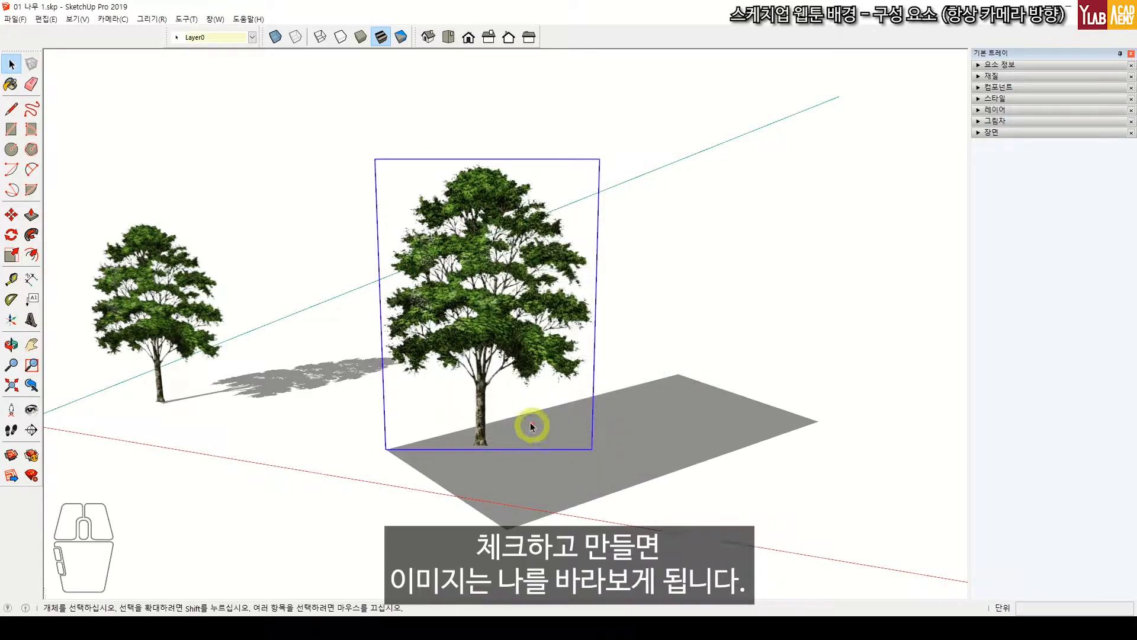
scroll(488, 352, down, 2)
middle_drag(602, 548, 200, 445)
middle_drag(492, 442, 602, 518)
key(space)
click(413, 510)
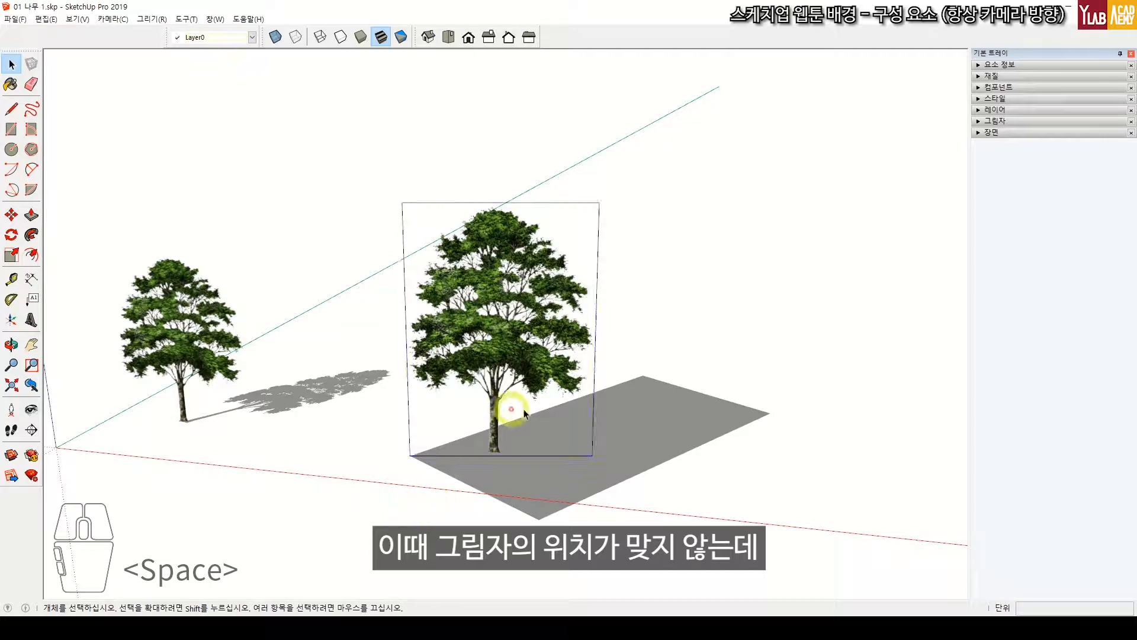
key(ctrl+z)
key(ctrl+z)
Start a new component from the tree face and its edges with 항상 카메라 방향 and 태양 방향으로 그림자 enabled.
click(516, 353)
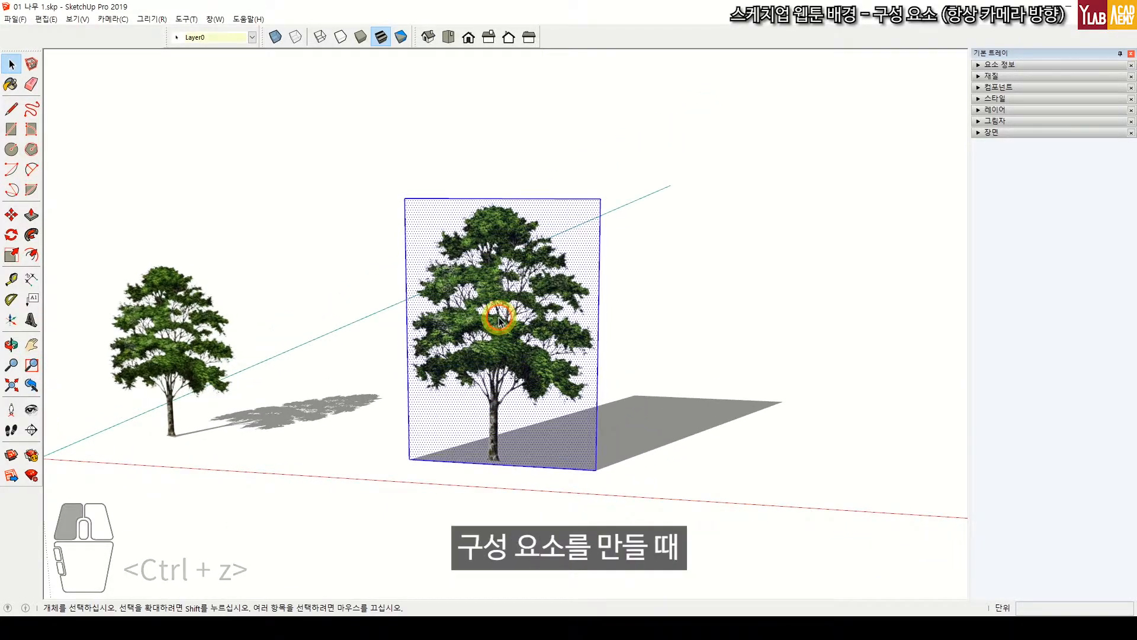
right_click(516, 351)
click(584, 399)
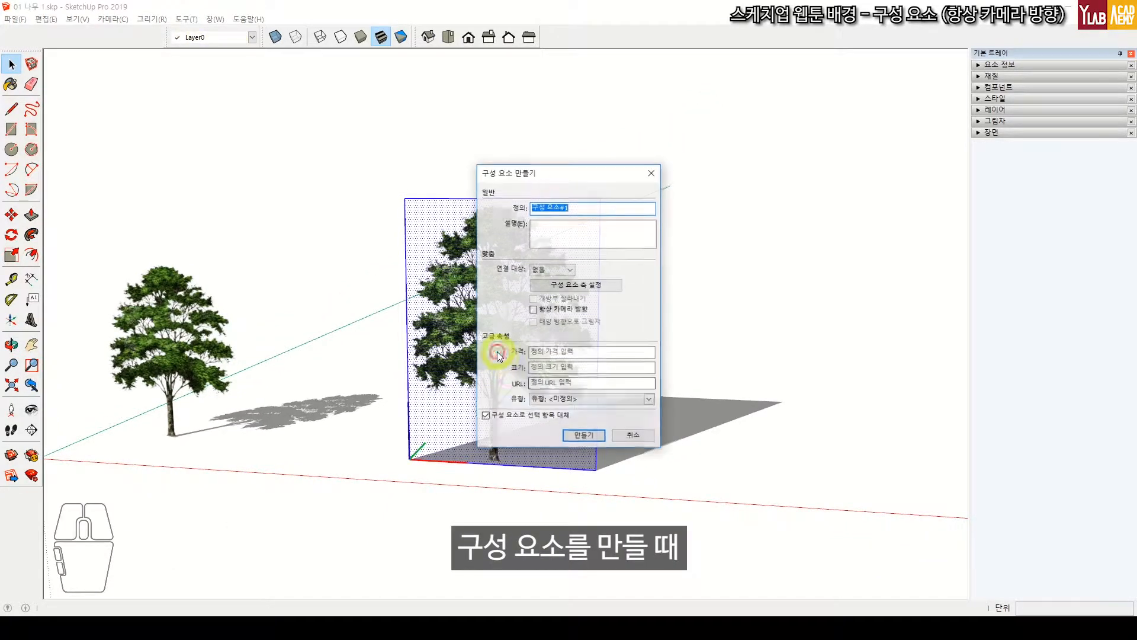
click(526, 312)
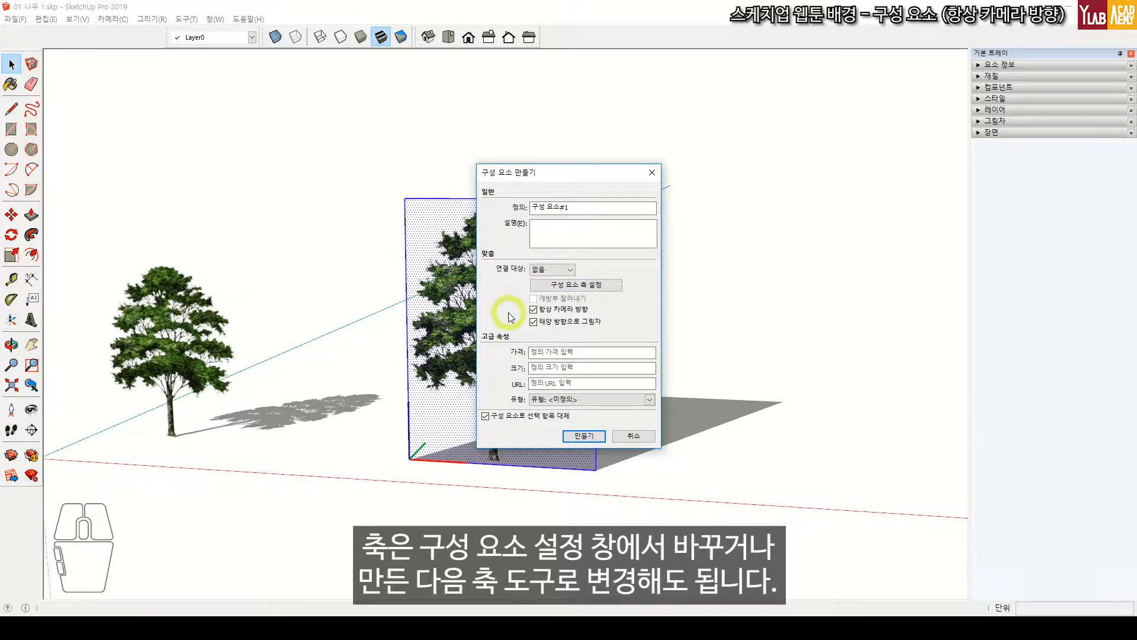
Set the component's axes with the origin at the tree's root on the bottom edge and the red axis along that edge.
click(595, 284)
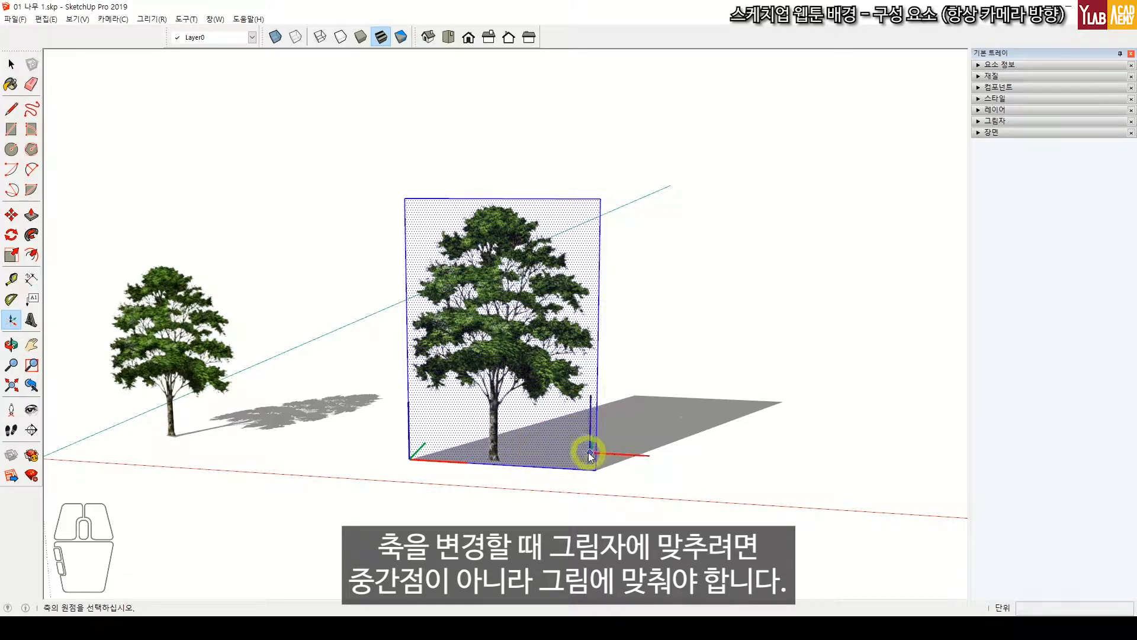
middle_drag(588, 520, 477, 504)
scroll(498, 458, up, 5)
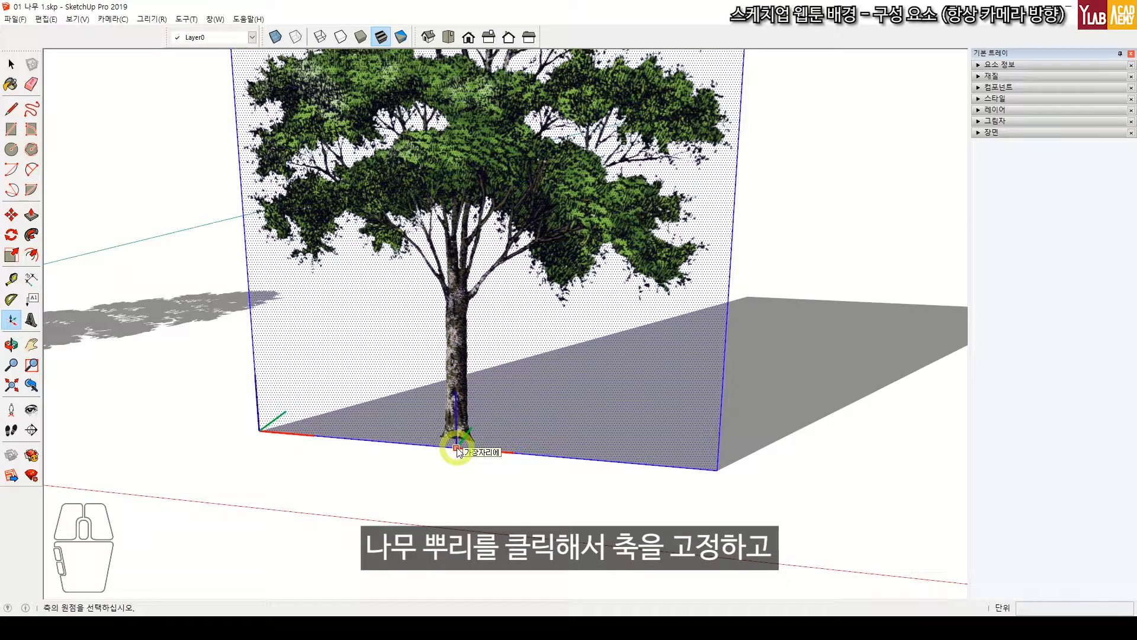
click(456, 448)
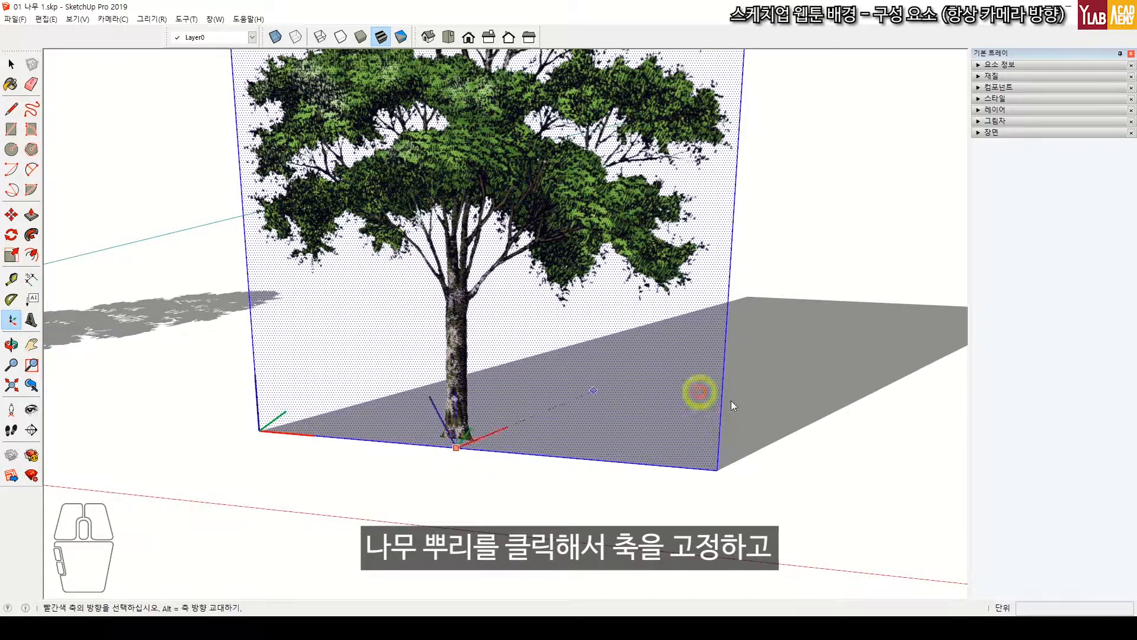
click(633, 463)
Point the component's green axis perpendicular to the tree face, picking a point away from the face.
scroll(428, 513, down, 2)
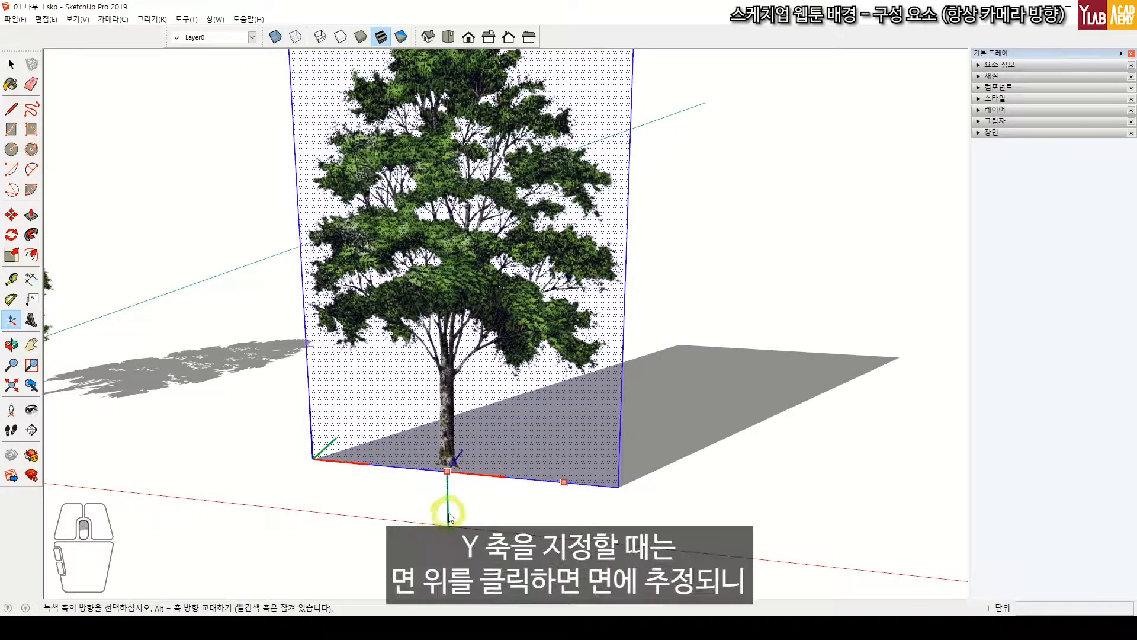
scroll(448, 512, up, 2)
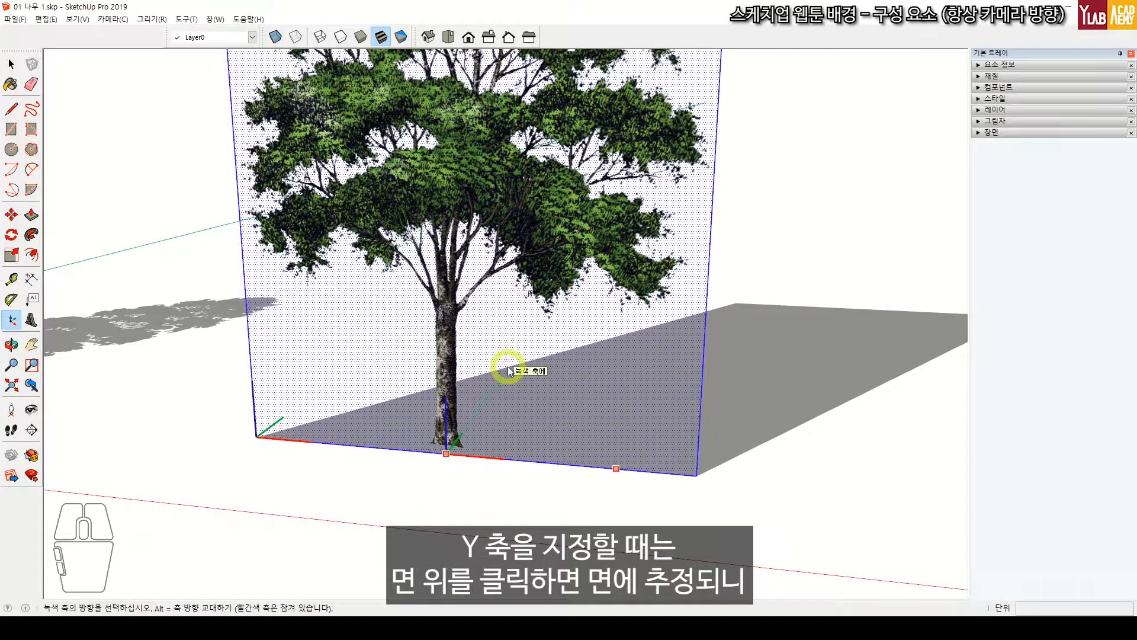
scroll(508, 371, down, 3)
middle_drag(772, 371, 334, 499)
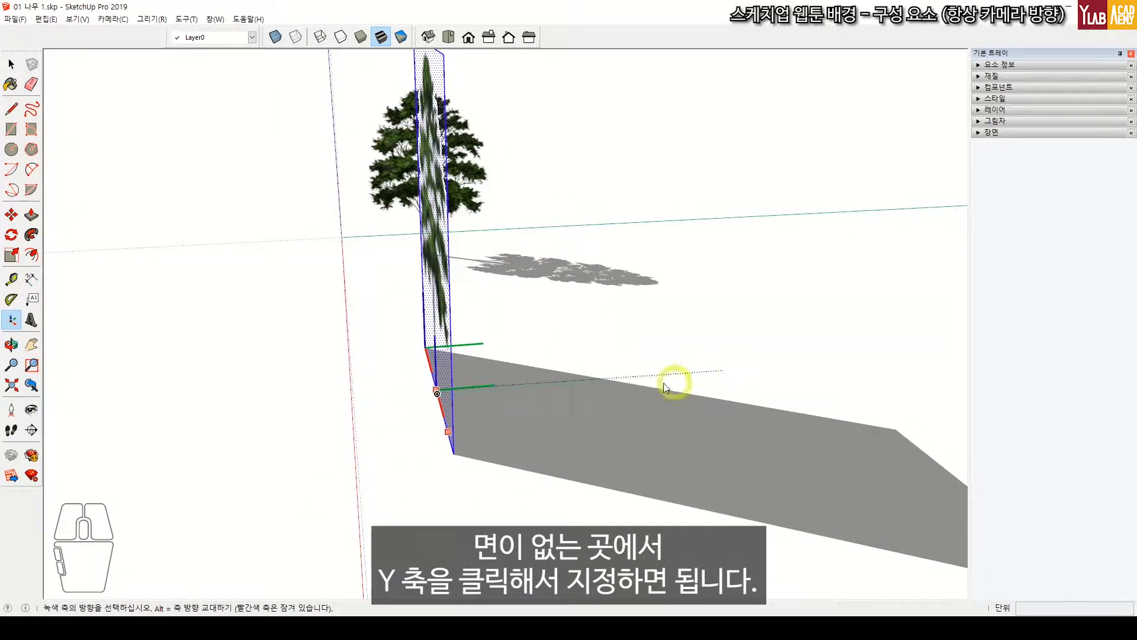
click(753, 365)
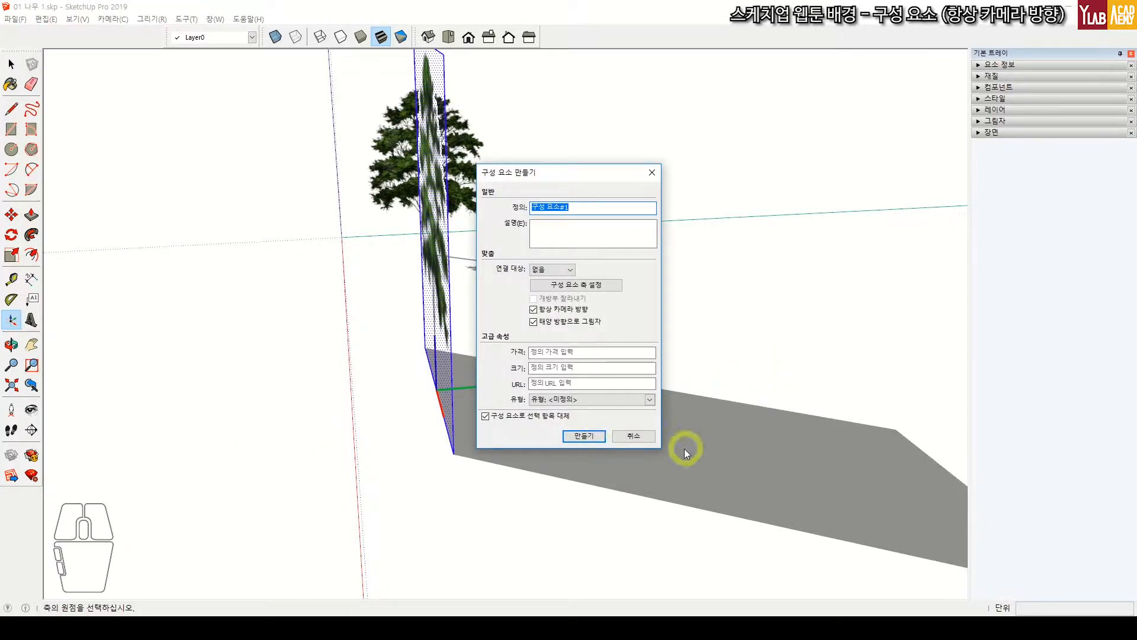
Create the component with the new axes and check where its shadow meets the trunk.
click(658, 437)
middle_drag(489, 444, 595, 413)
key(space)
scroll(570, 395, up, 3)
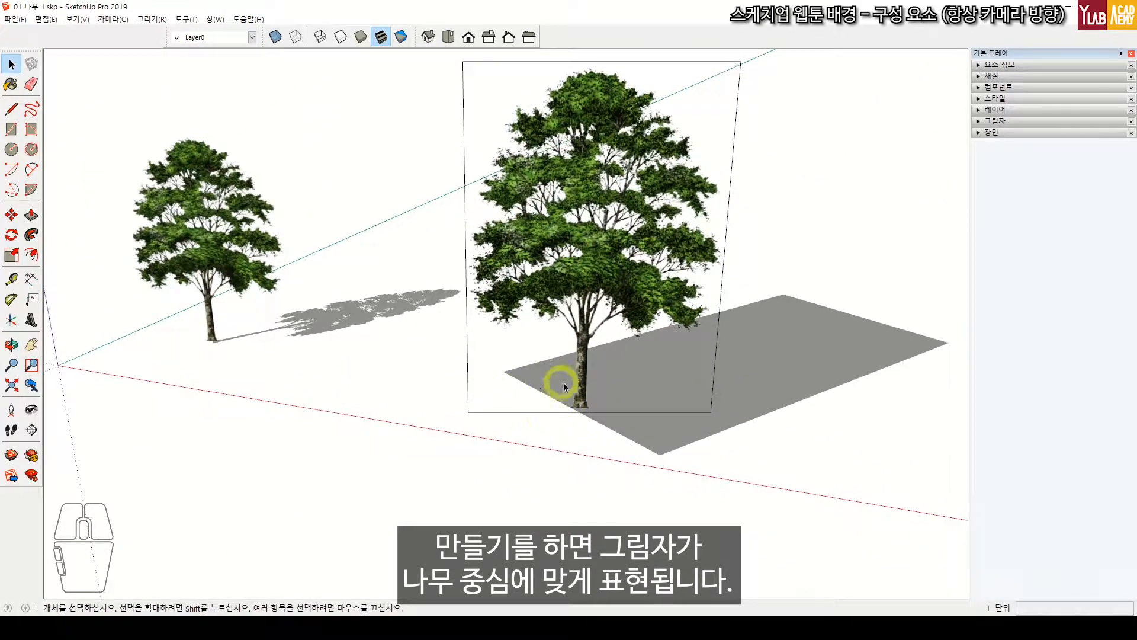
scroll(572, 414, down, 3)
middle_drag(546, 490, 474, 485)
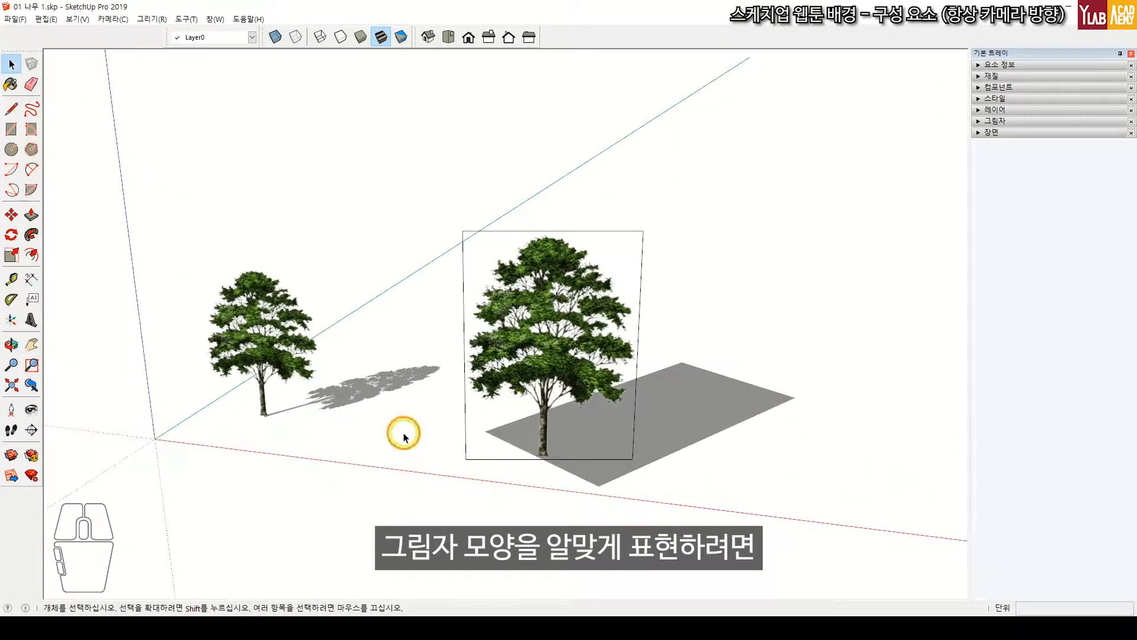
Switch to the front view and open the larger tree component for editing.
scroll(379, 400, up, 2)
shift+middle_drag(381, 398, 506, 437)
click(469, 38)
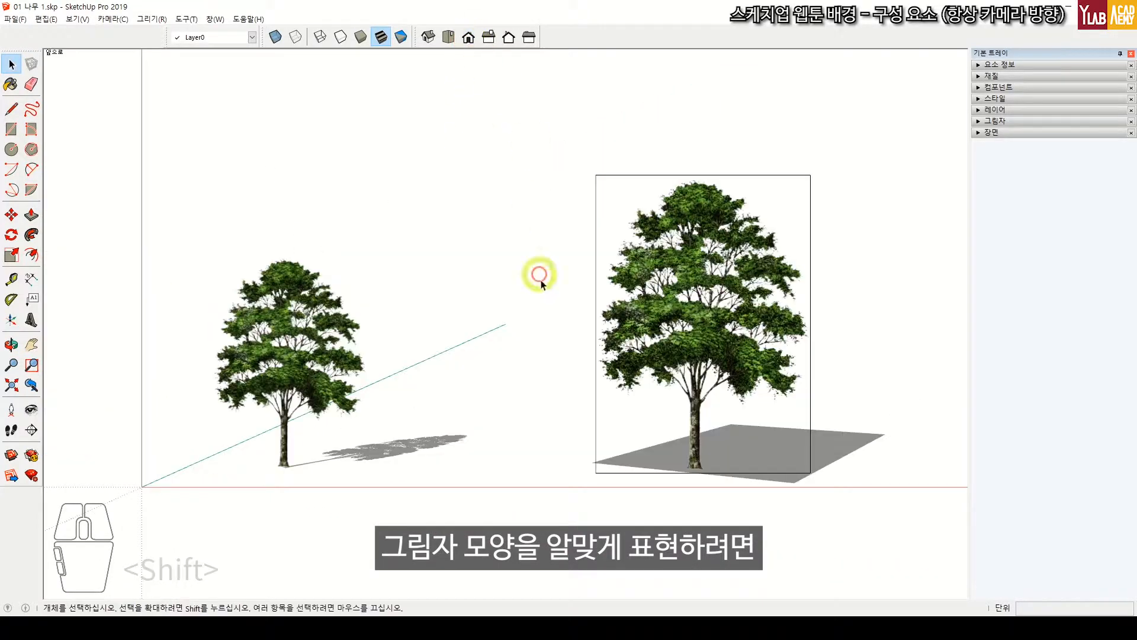
shift+middle_drag(612, 348, 417, 322)
scroll(498, 336, up, 2)
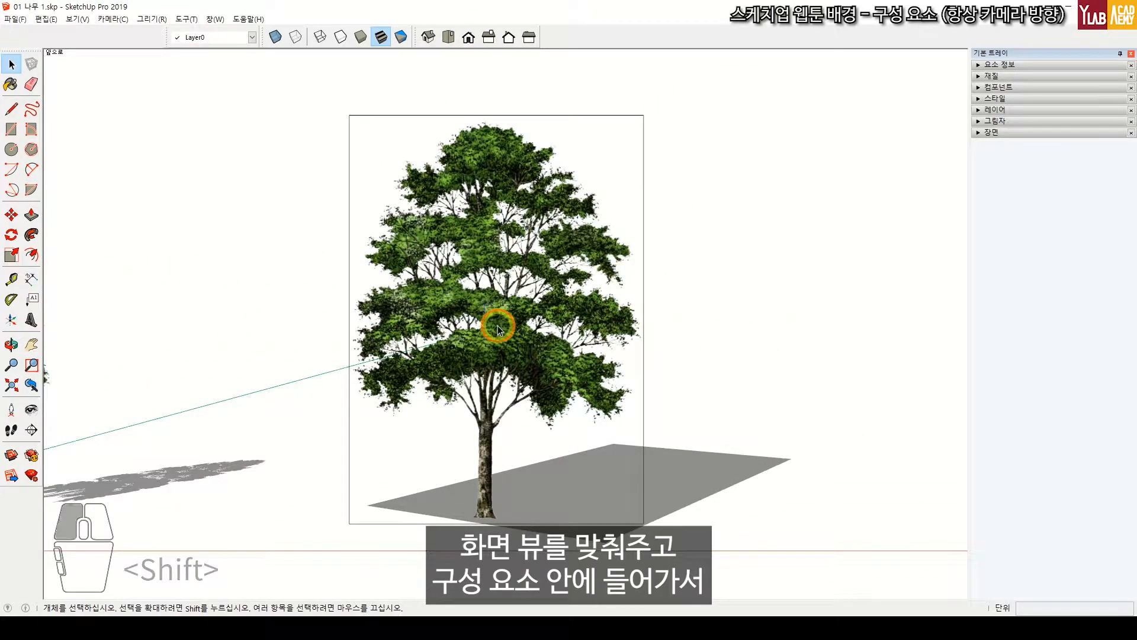
double_click(497, 336)
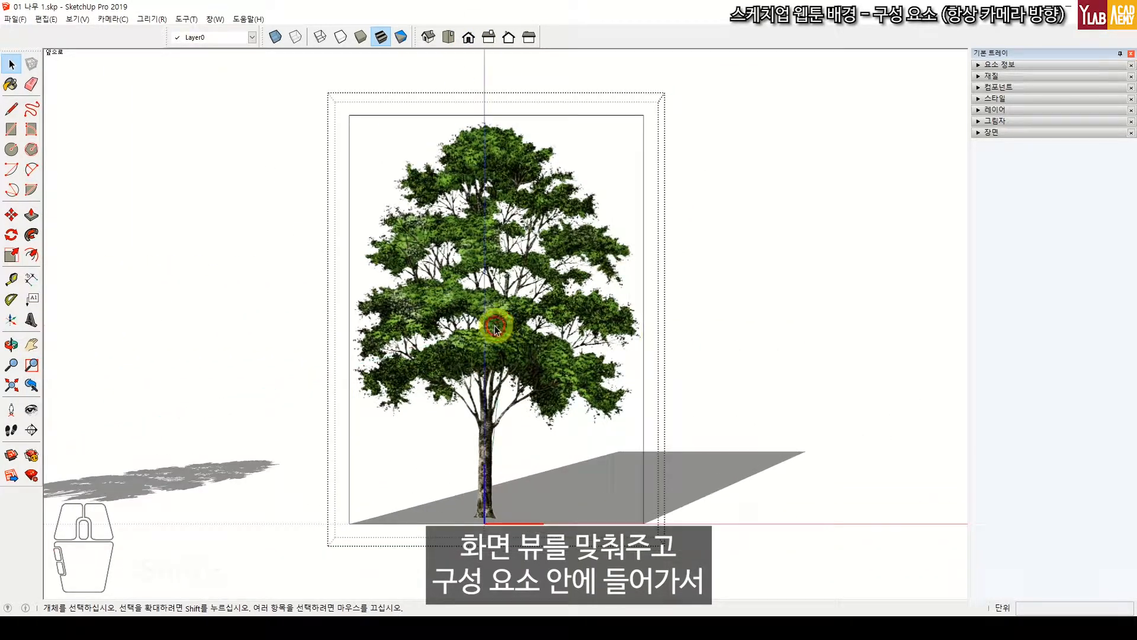
Trace the tree's silhouette with Freehand lines around the crown and trunk, closing them against the rectangle's edges.
click(31, 109)
drag(482, 114, 455, 123)
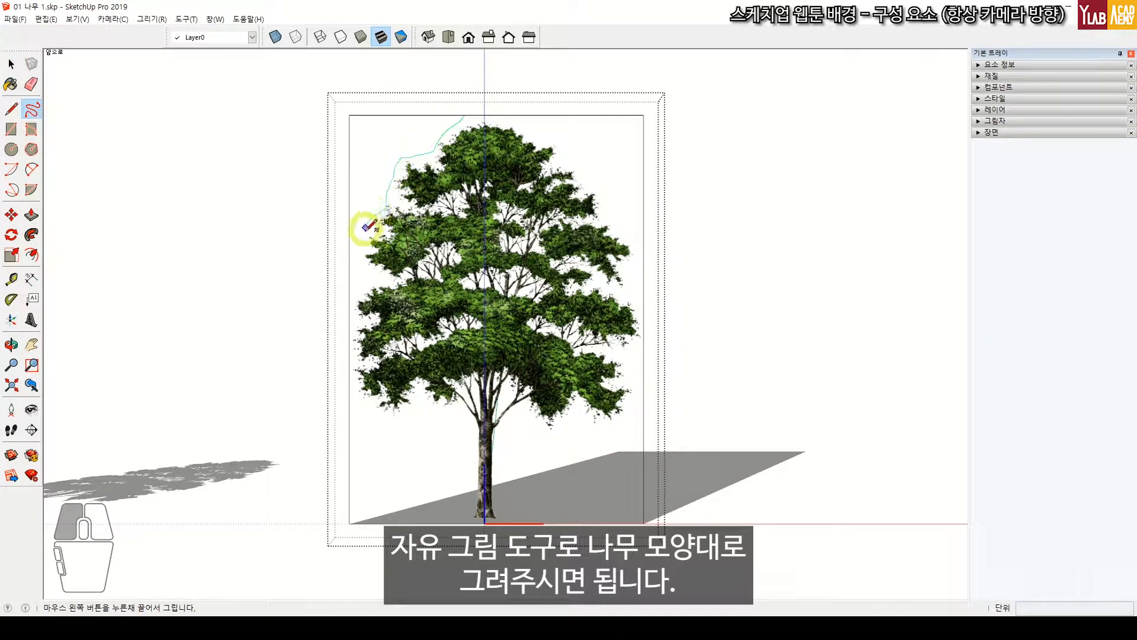
drag(349, 300, 350, 301)
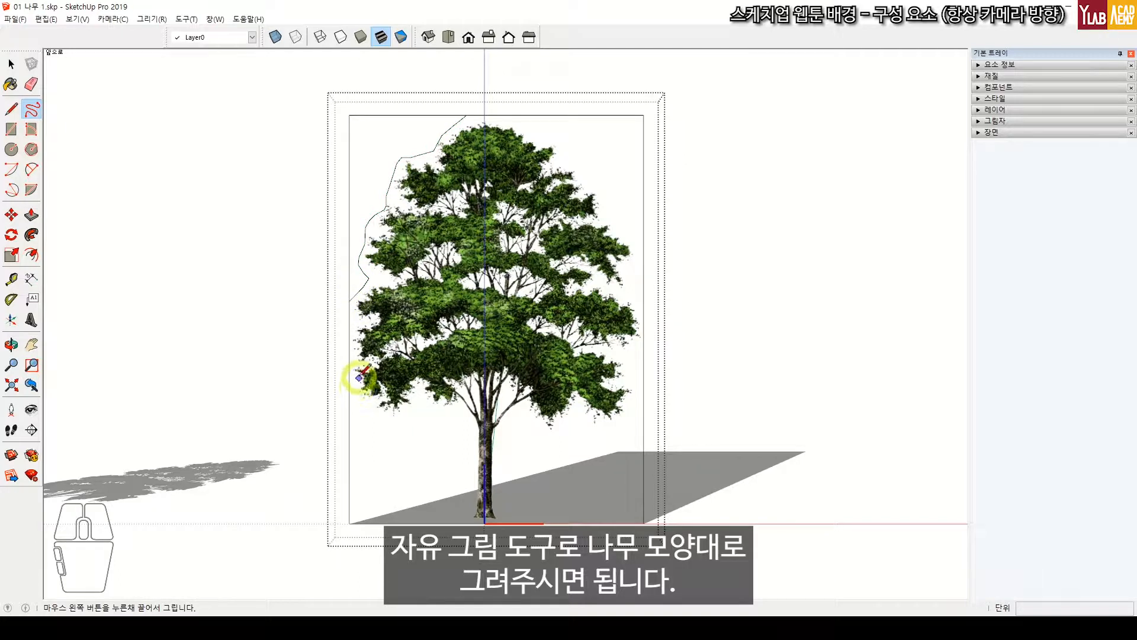
mouse_move(350, 382)
mouse_down()
mouse_move(464, 419)
mouse_move(472, 521)
mouse_up()
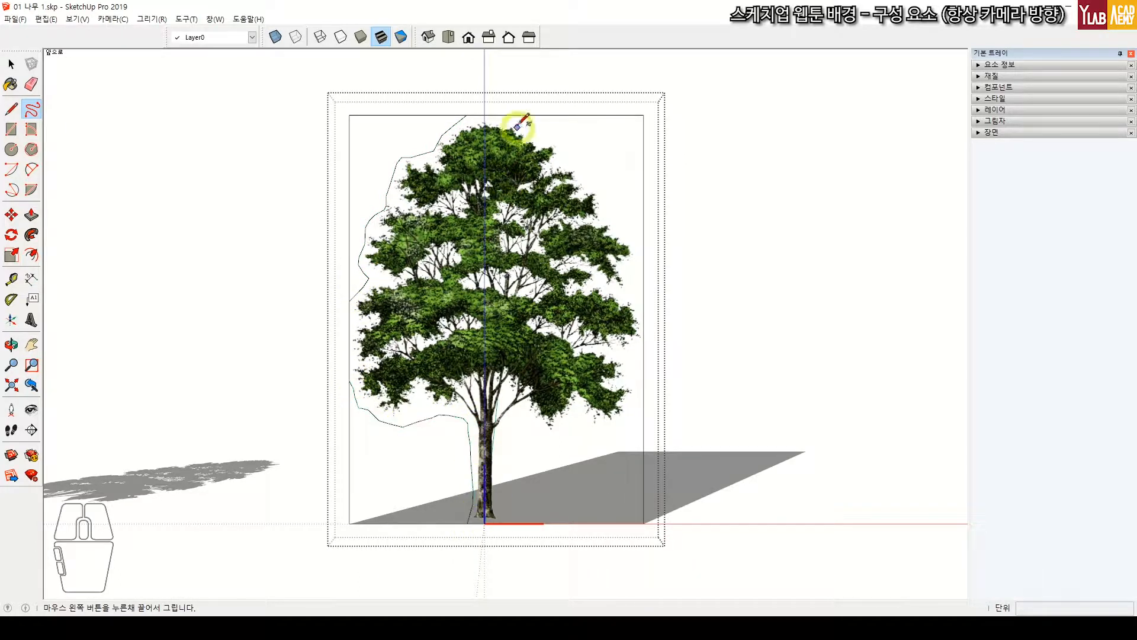
mouse_move(512, 117)
mouse_down()
mouse_move(558, 141)
mouse_move(608, 190)
mouse_move(642, 338)
mouse_move(589, 414)
mouse_move(498, 450)
mouse_move(503, 520)
mouse_up()
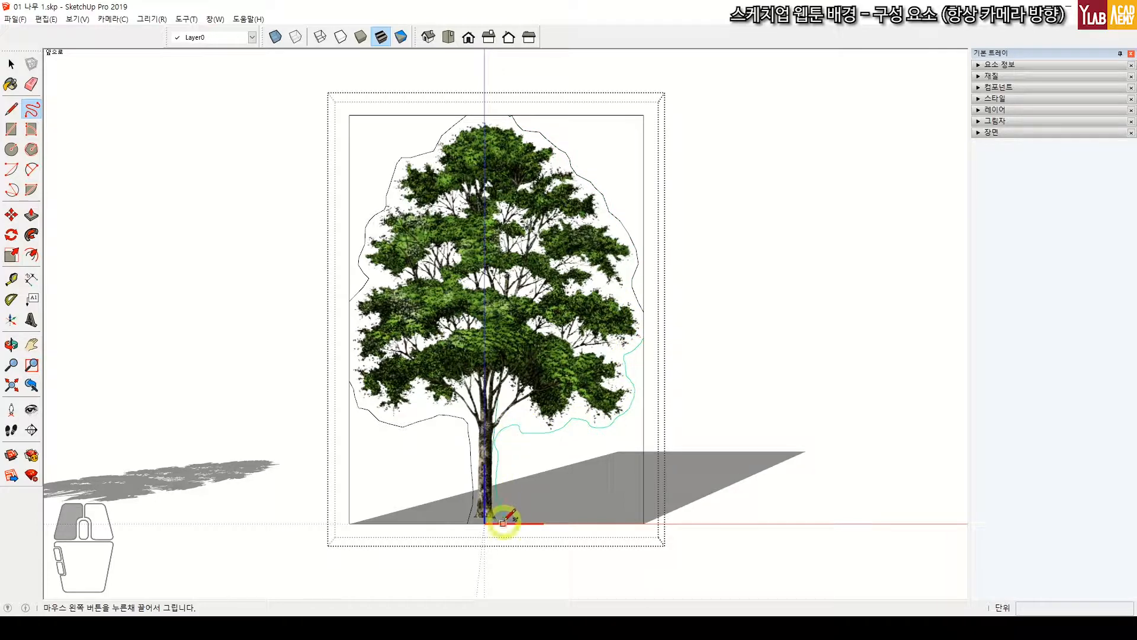
Check that the traced tree face can be selected separately from the surrounding leftover faces.
key(space)
click(516, 431)
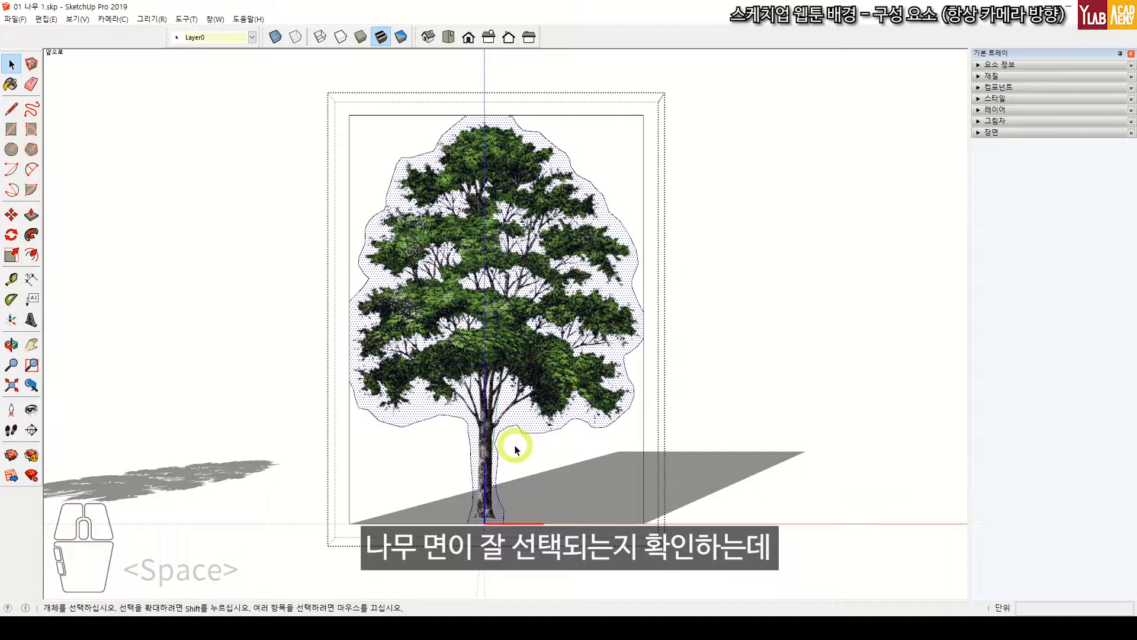
click(485, 255)
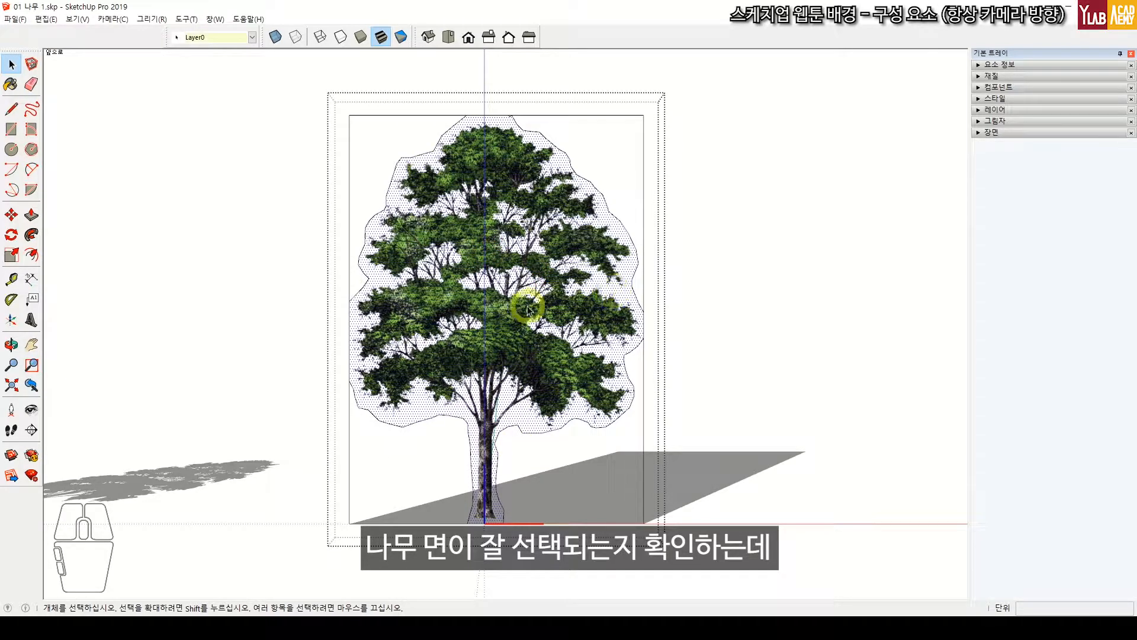
shift+click(568, 469)
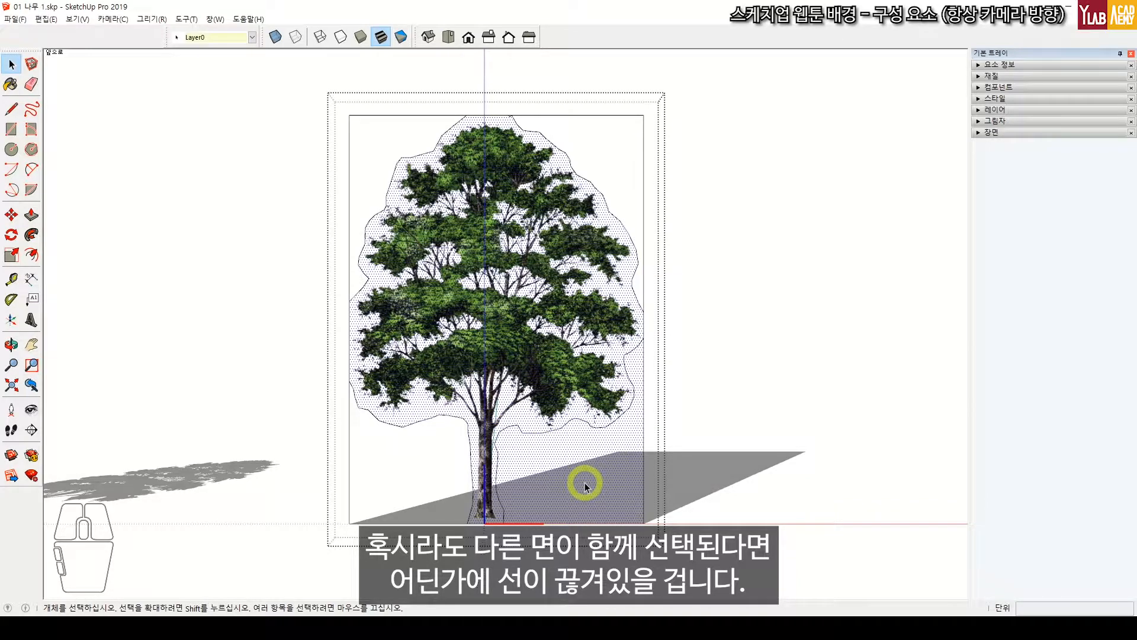
click(478, 262)
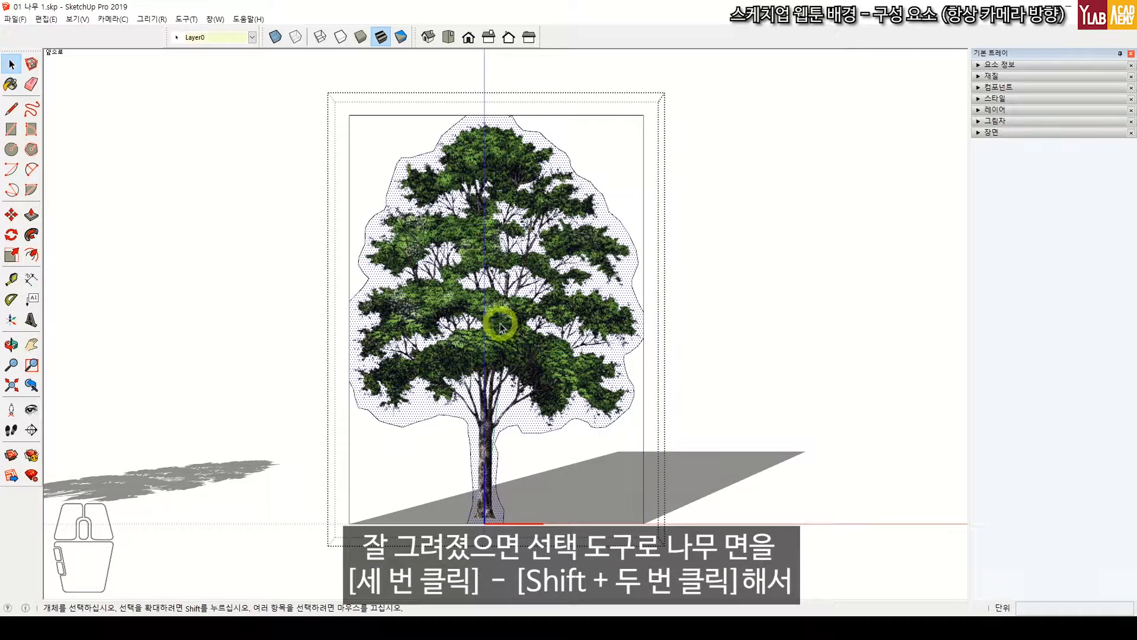
Delete the leftover faces and rectangle edges outside the traced outline, keeping the tree face and its edges.
triple_click(494, 268)
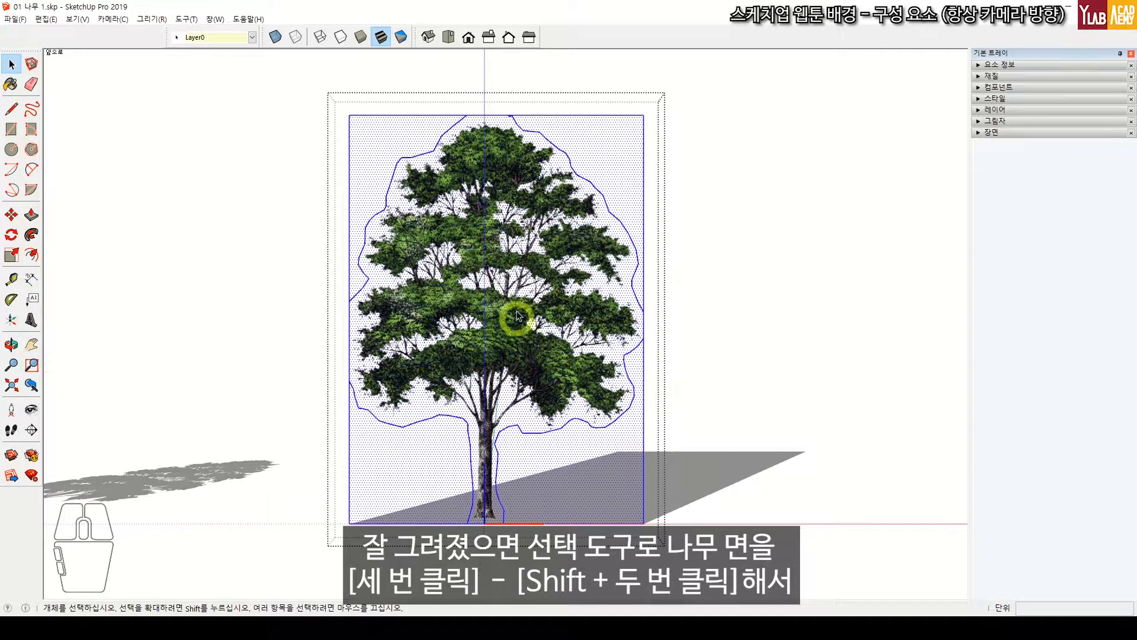
shift+double_click(498, 278)
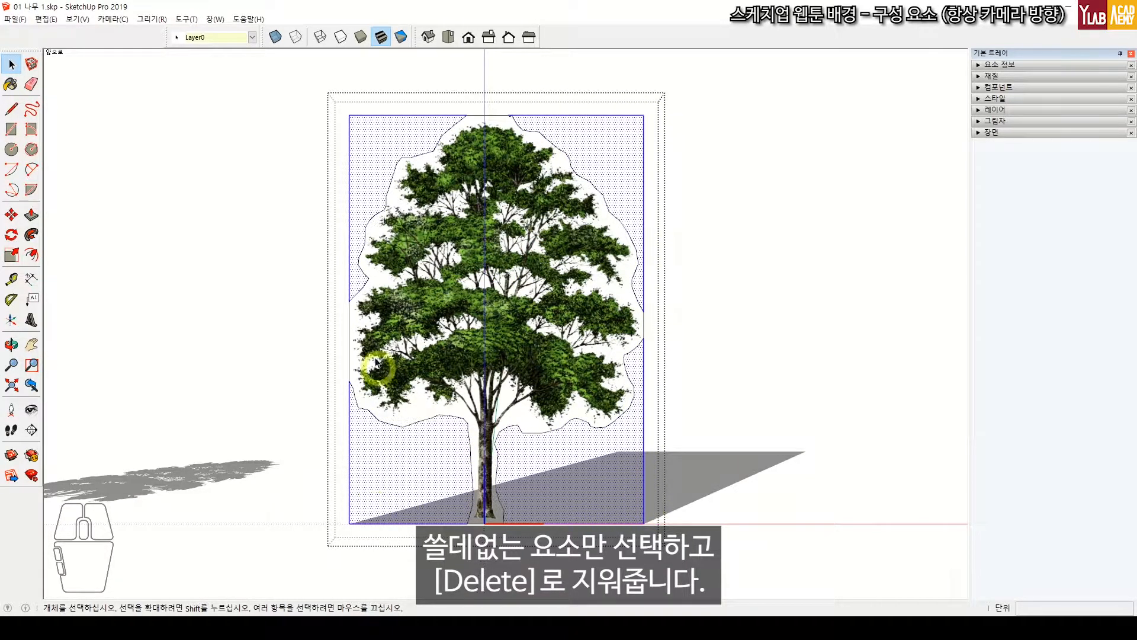
key(Delete)
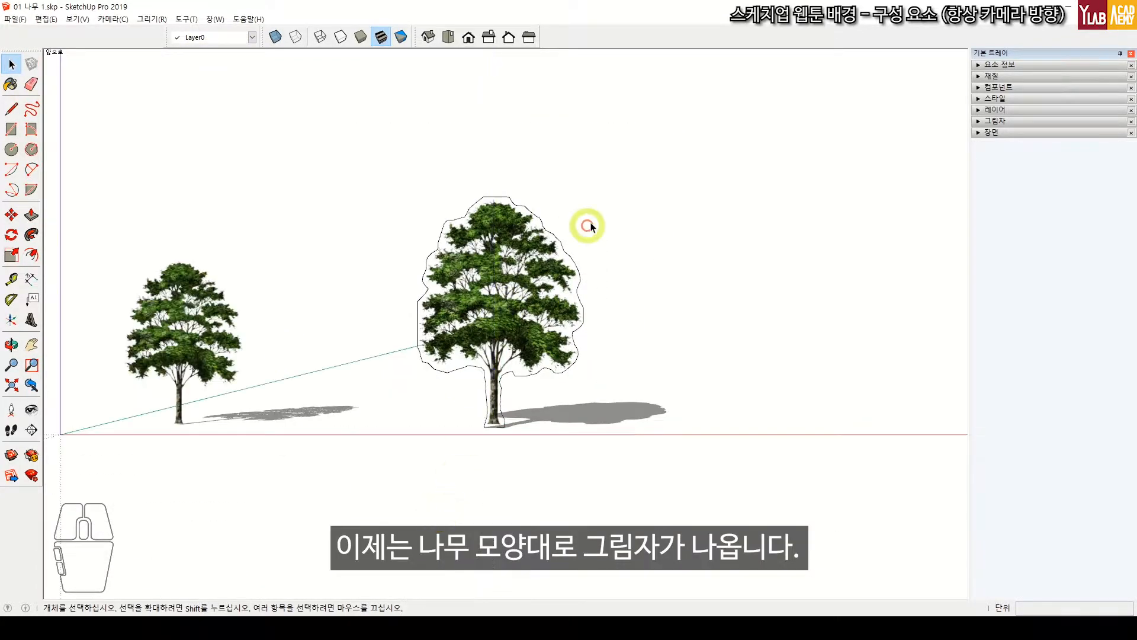
Reopen the traced tree component for editing and hide all its outline edges, leaving the face out of the selection.
middle_drag(589, 225, 473, 431)
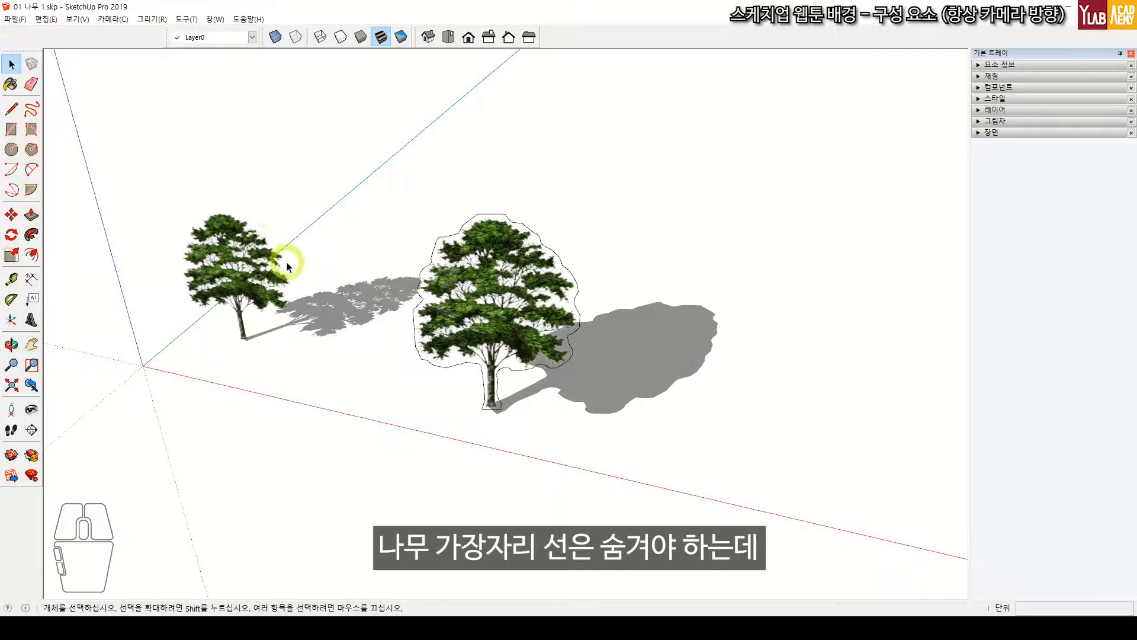
scroll(493, 280, up, 1)
double_click(520, 297)
scroll(553, 274, up, 2)
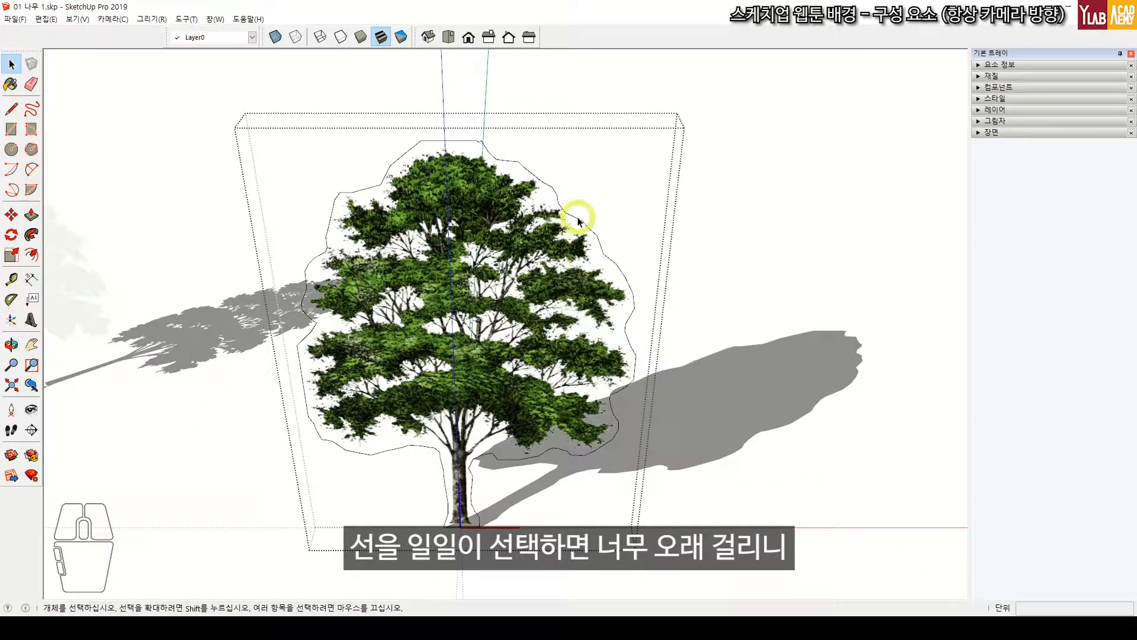
middle_drag(506, 303, 573, 188)
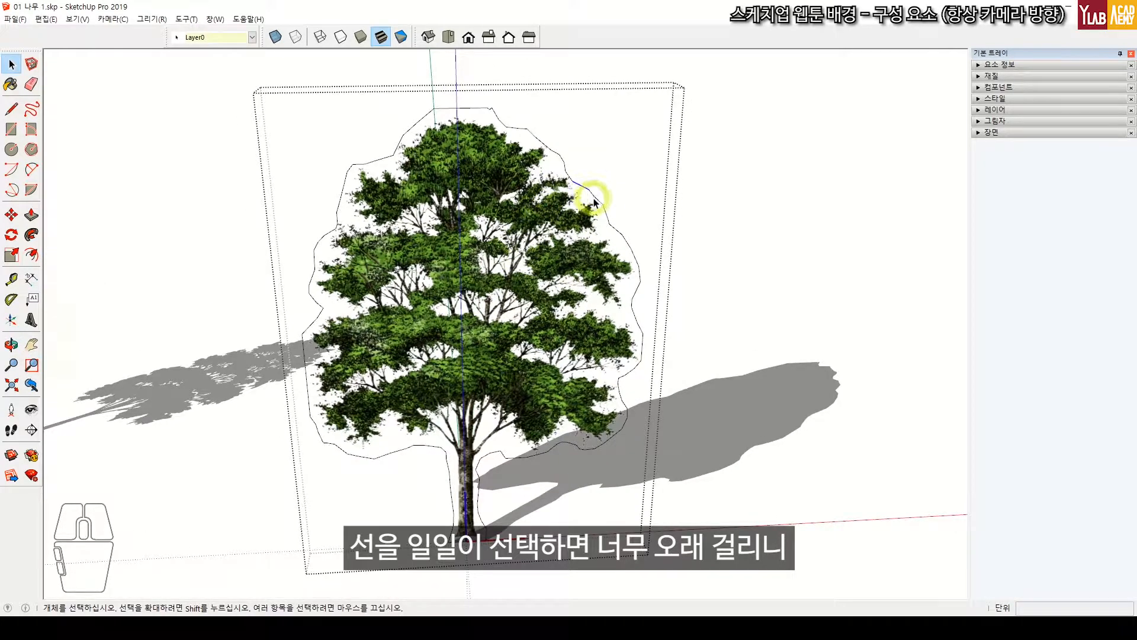
click(601, 217)
double_click(491, 281)
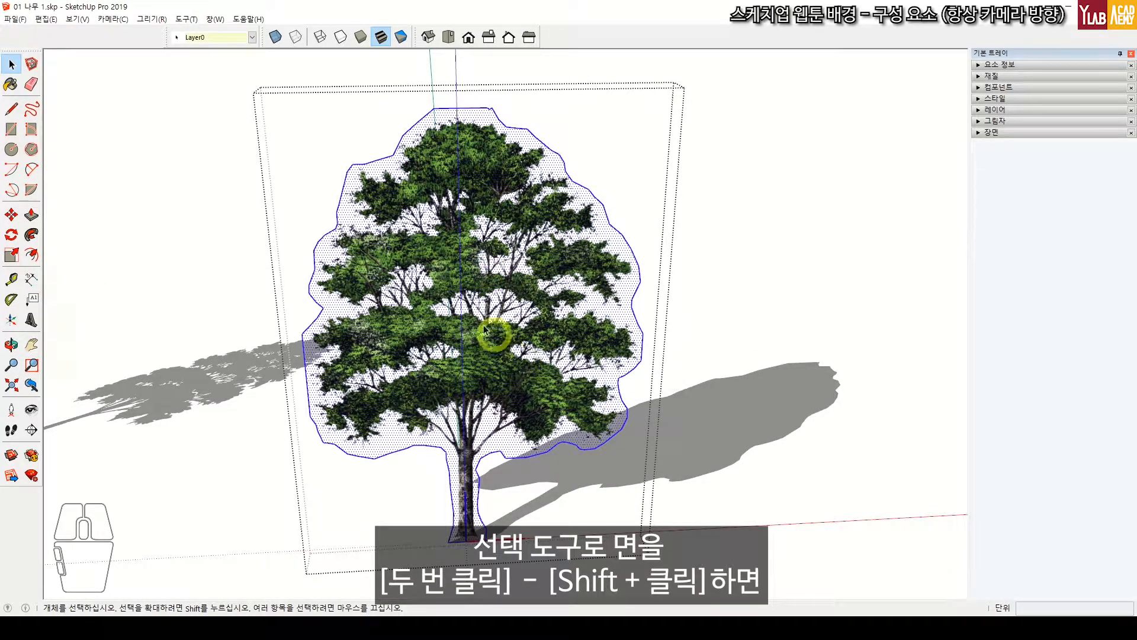
shift+click(473, 304)
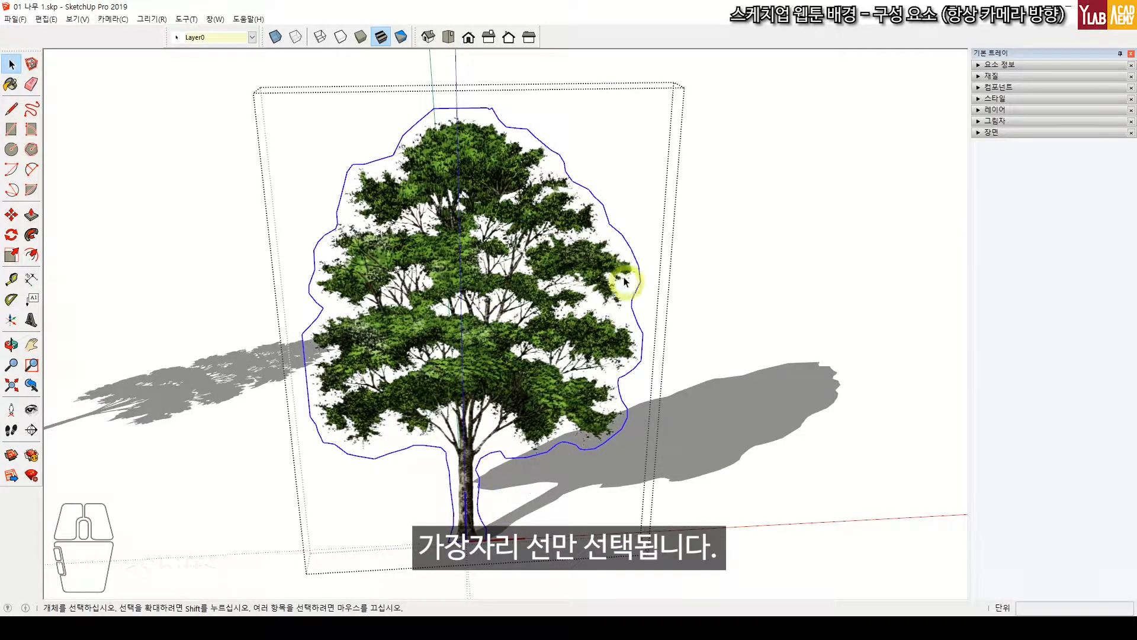
right_click(616, 229)
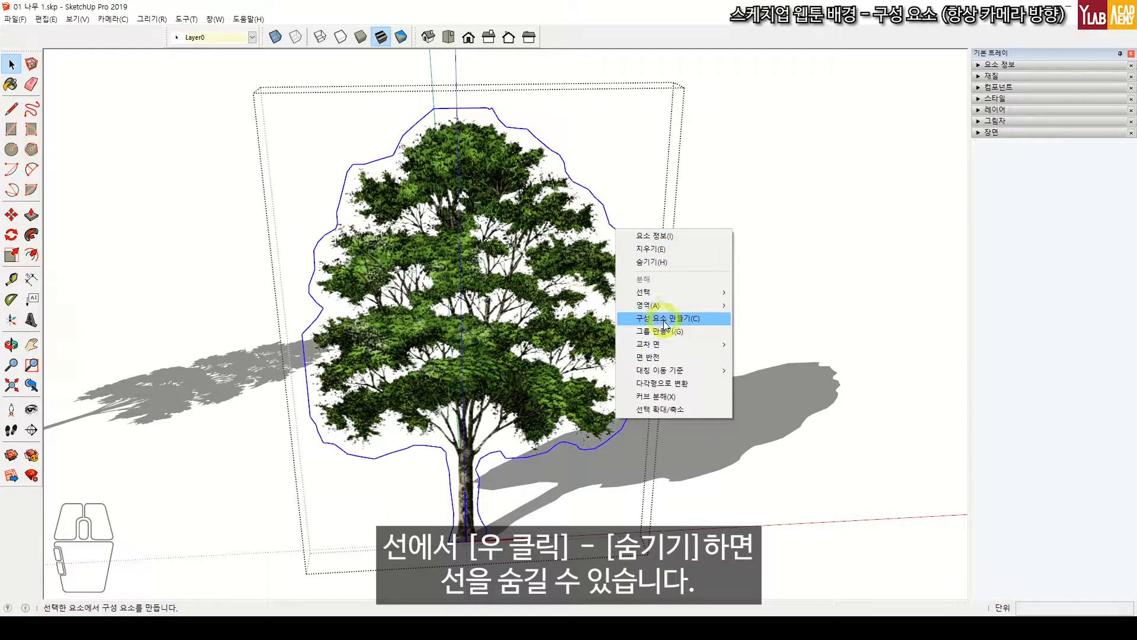
click(652, 262)
scroll(536, 195, down, 3)
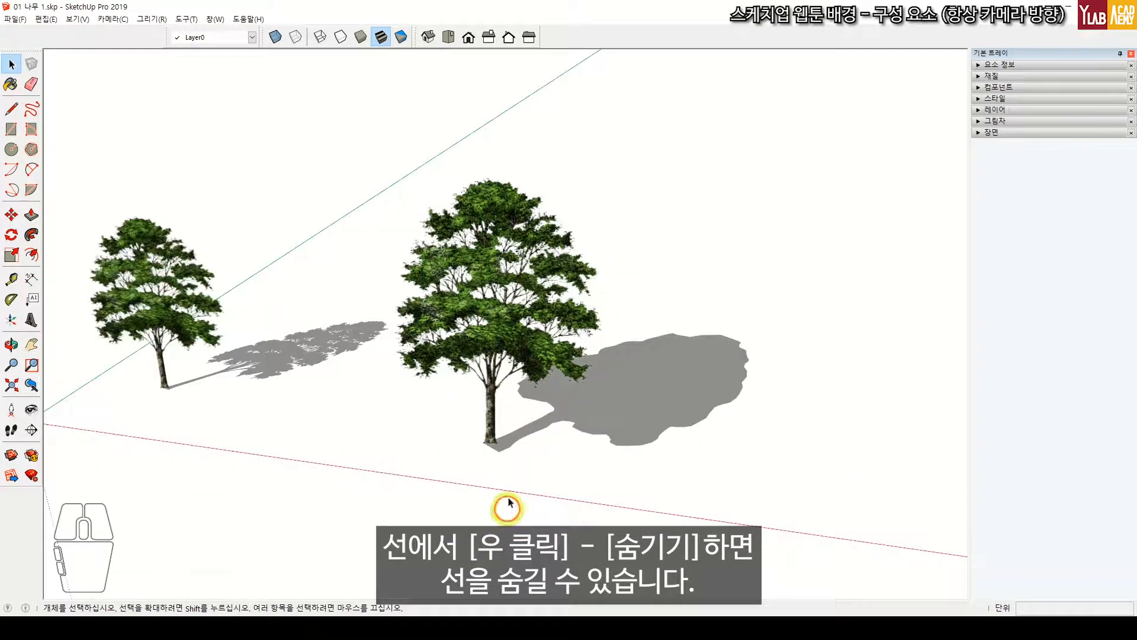
Compare the shadow shapes of the two trees, examining the smaller tree's shadow up close.
scroll(543, 370, down, 3)
middle_drag(690, 392, 711, 367)
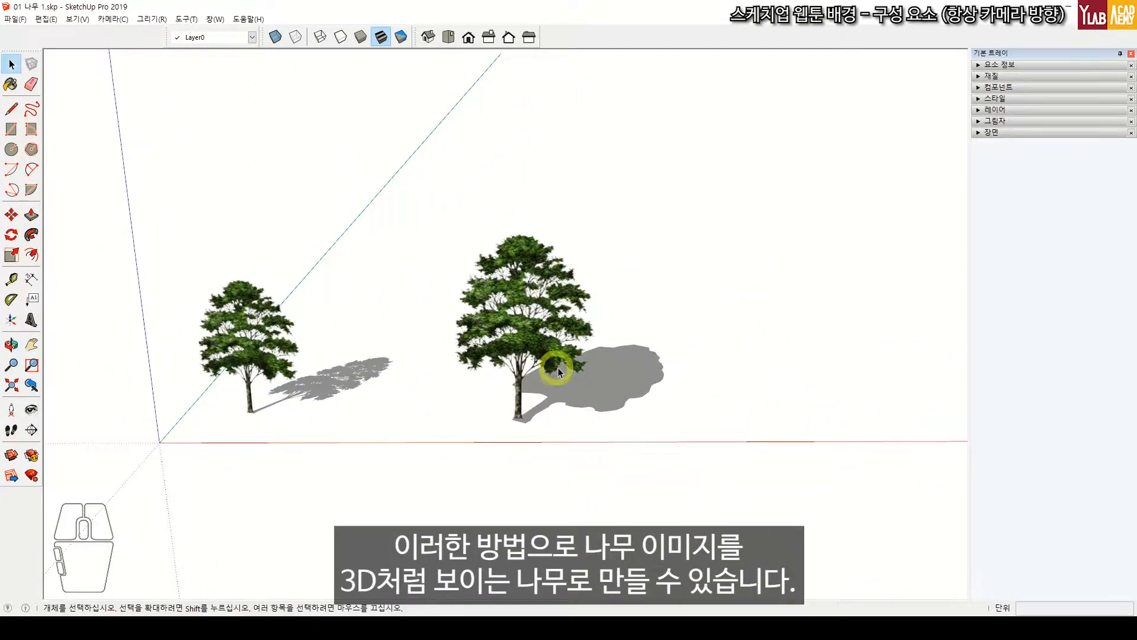
scroll(563, 367, up, 3)
middle_drag(638, 407, 568, 379)
scroll(569, 382, down, 3)
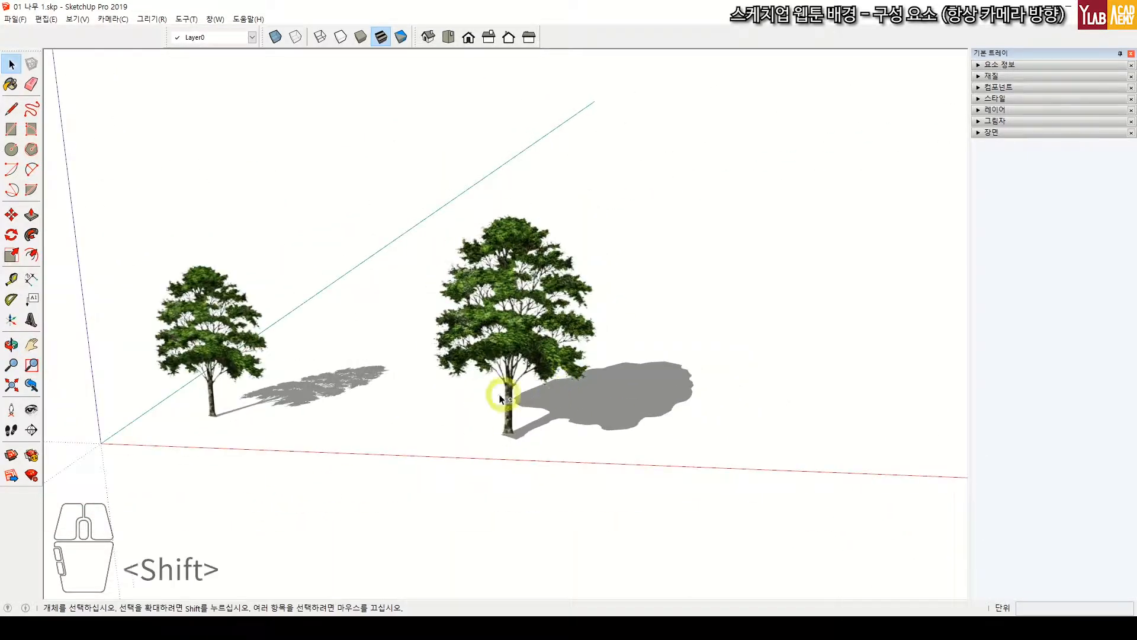
shift+middle_drag(500, 322, 529, 398)
scroll(350, 324, up, 5)
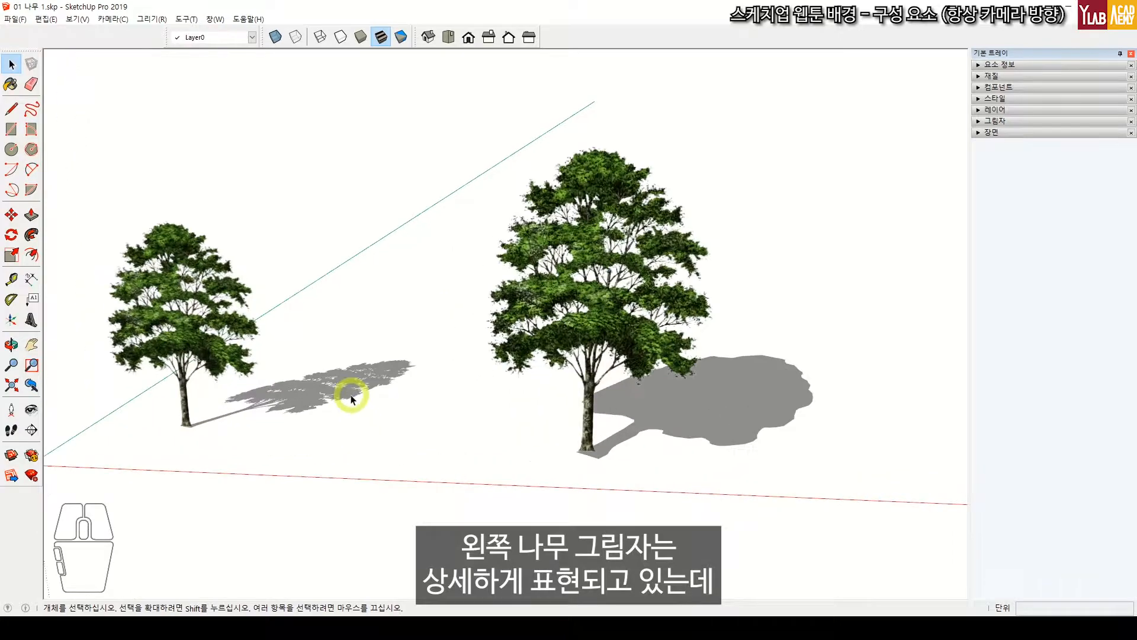
shift+middle_drag(241, 393, 524, 429)
scroll(536, 411, up, 3)
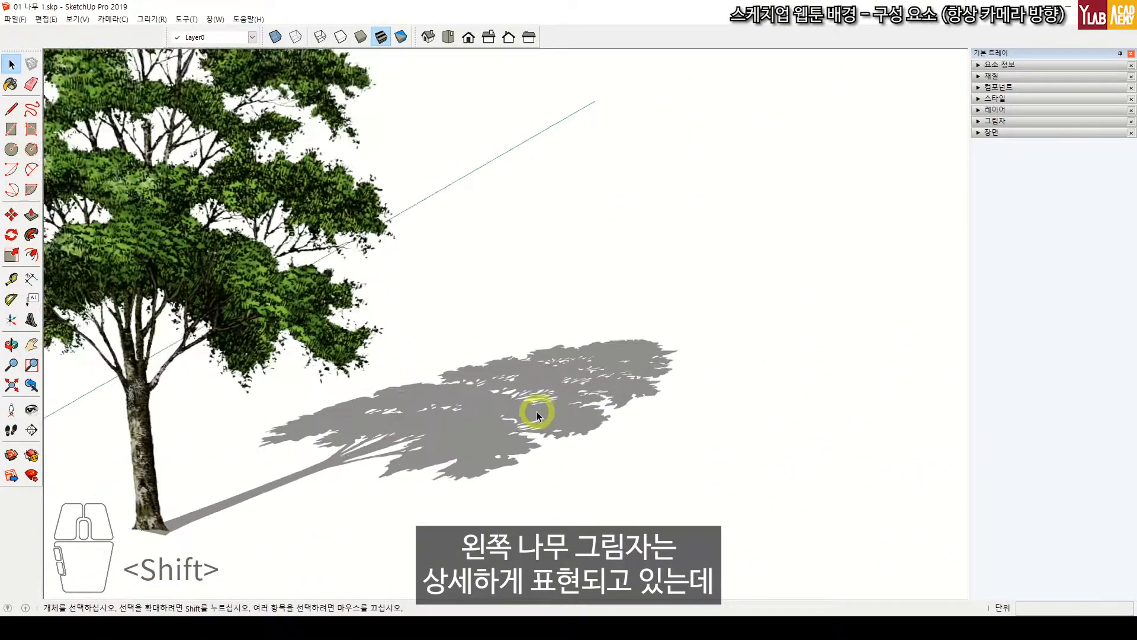
scroll(567, 386, down, 3)
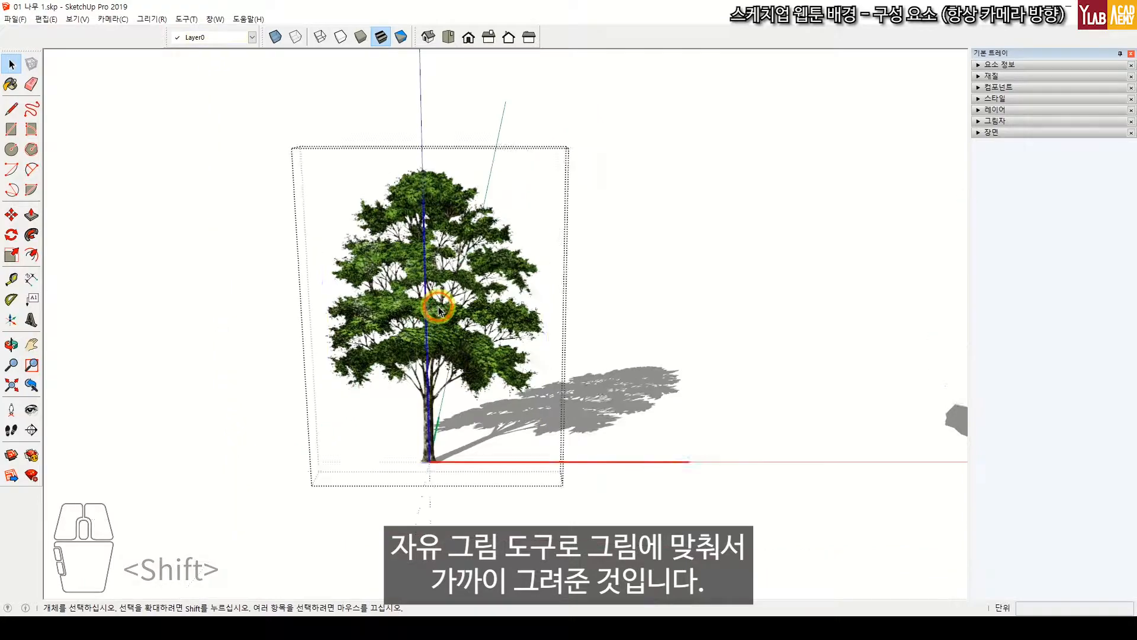
Open the smaller tree component and examine its freehand-traced outline up close.
scroll(438, 309, up, 3)
double_click(447, 330)
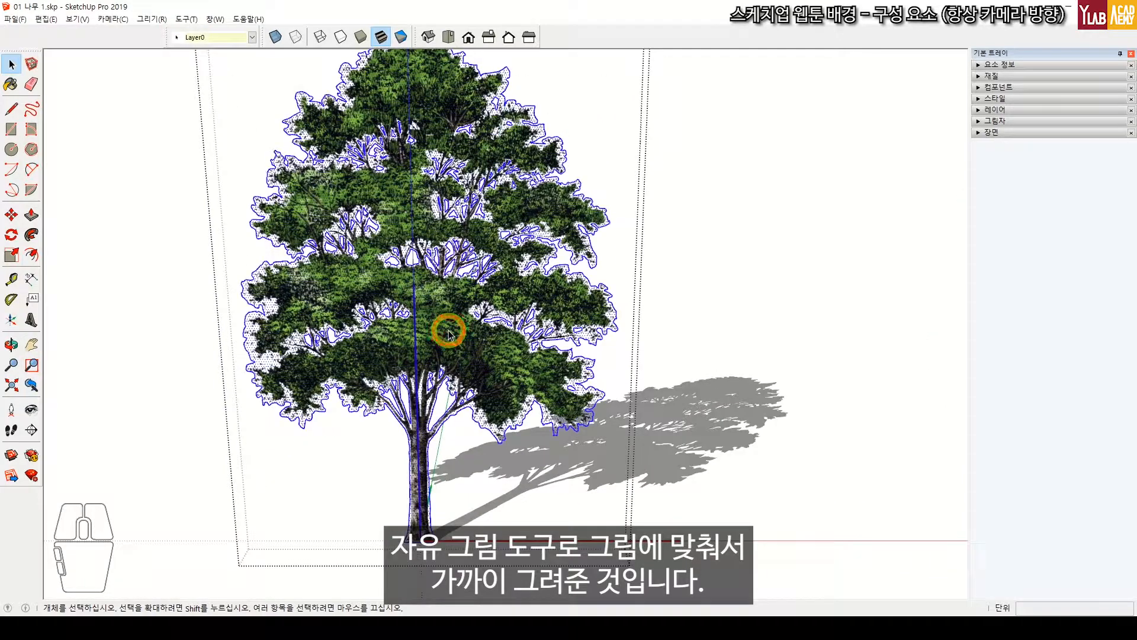
shift+middle_drag(446, 330, 375, 264)
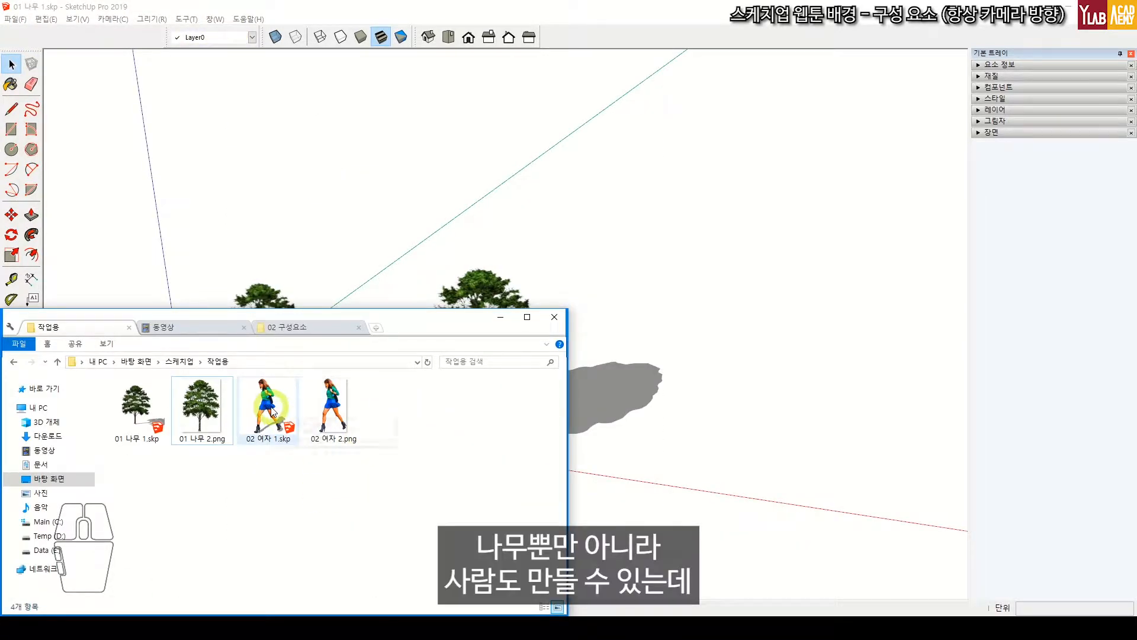
Insert the file 02 여자 1.skp into the model, placing the woman beside the larger tree's shadow.
drag(273, 412, 696, 410)
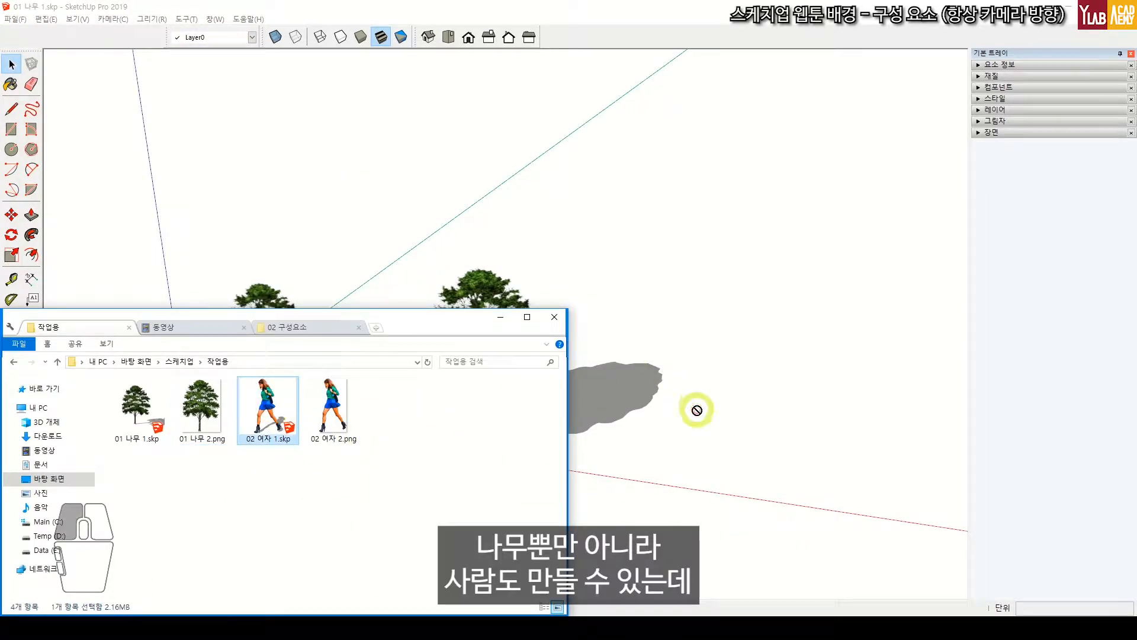
drag(631, 443, 610, 455)
scroll(634, 464, up, 5)
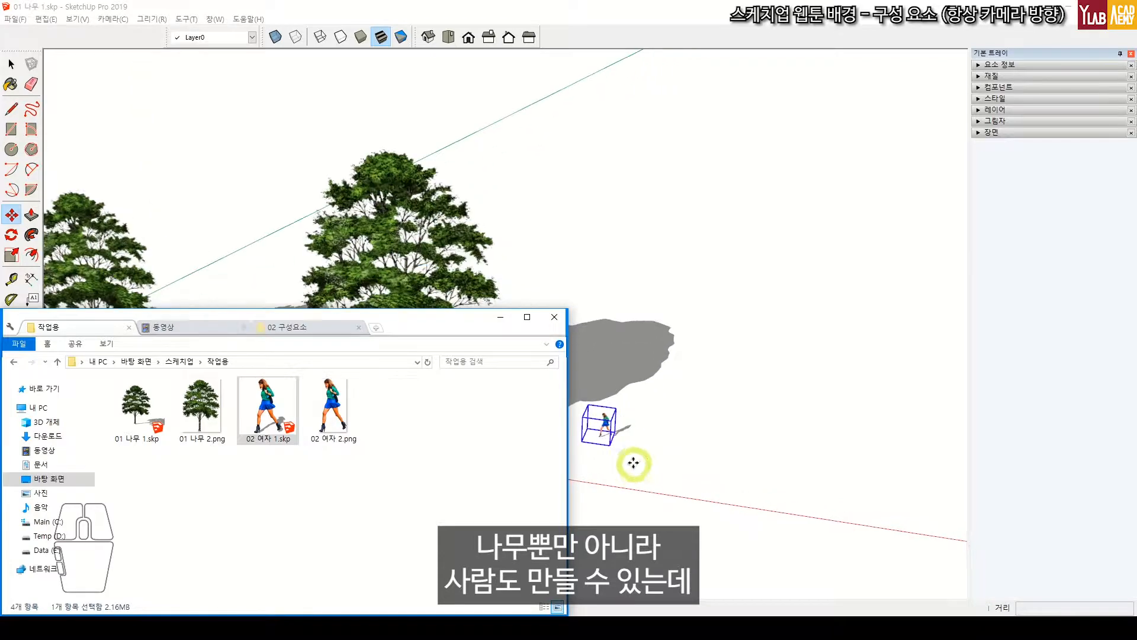
key(space)
click(645, 482)
scroll(598, 444, up, 8)
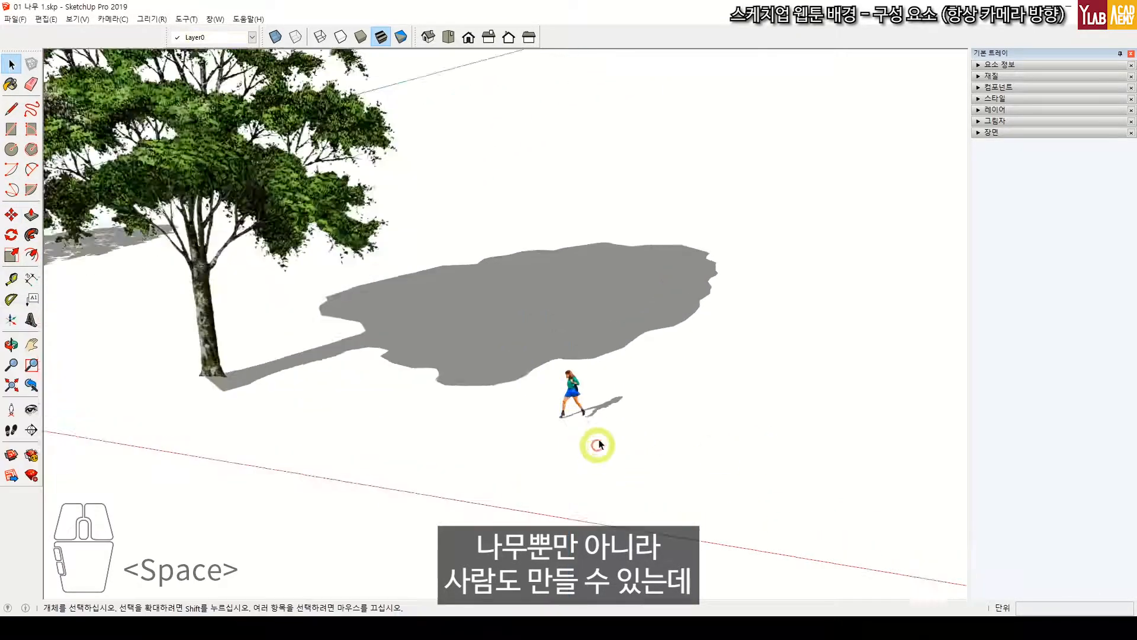
mouse_move(466, 411)
middle_down()
mouse_move(850, 378)
mouse_move(233, 361)
mouse_move(584, 390)
mouse_move(570, 368)
mouse_move(551, 401)
mouse_move(460, 442)
mouse_move(636, 391)
middle_up()
scroll(620, 372, up, 5)
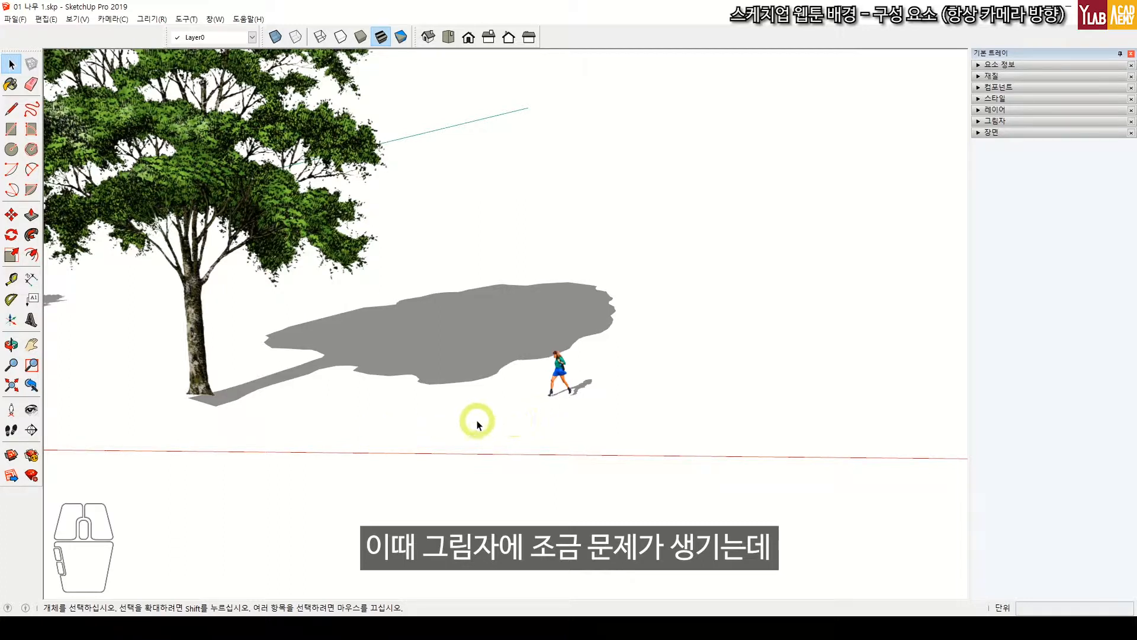
Explode the inserted woman component.
click(200, 363)
click(424, 423)
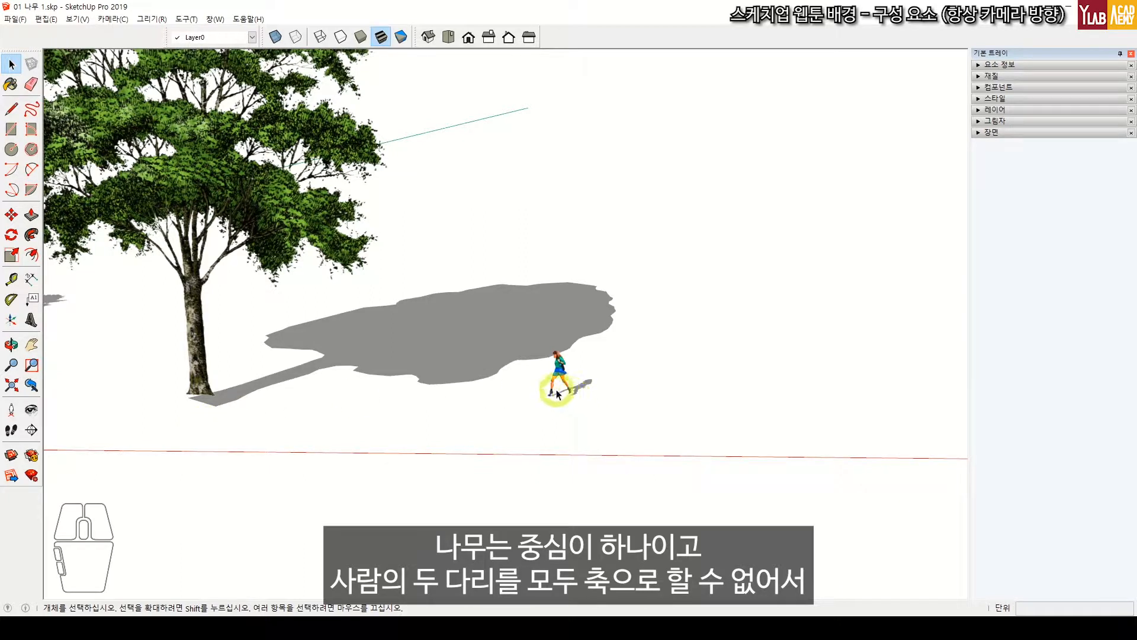
right_click(562, 372)
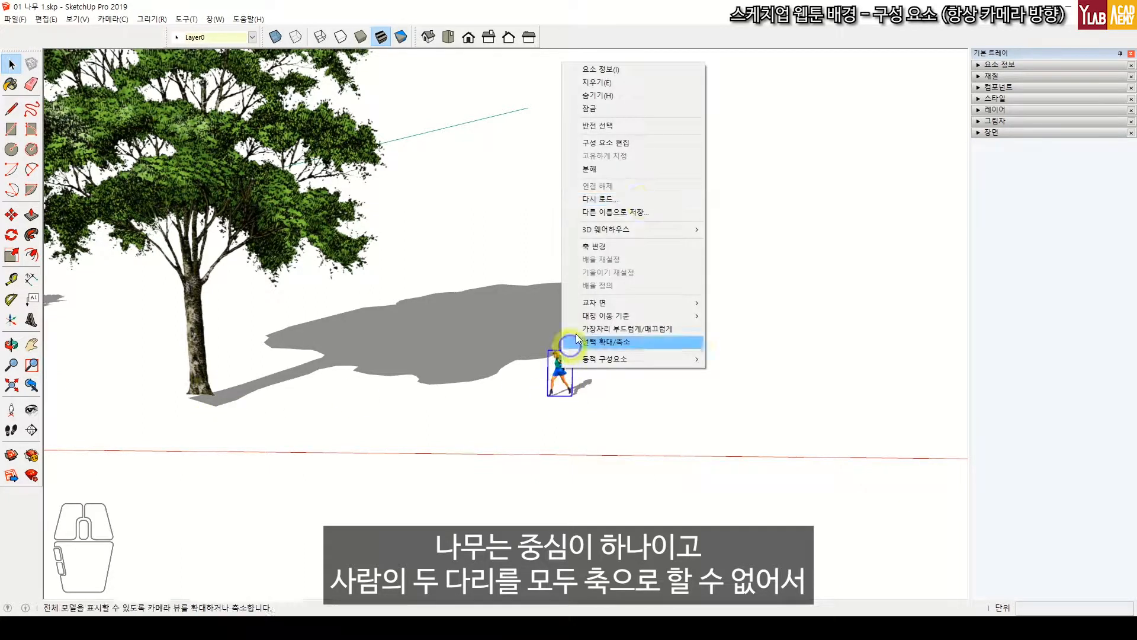
click(584, 127)
middle_drag(556, 406, 573, 386)
scroll(572, 386, up, 1)
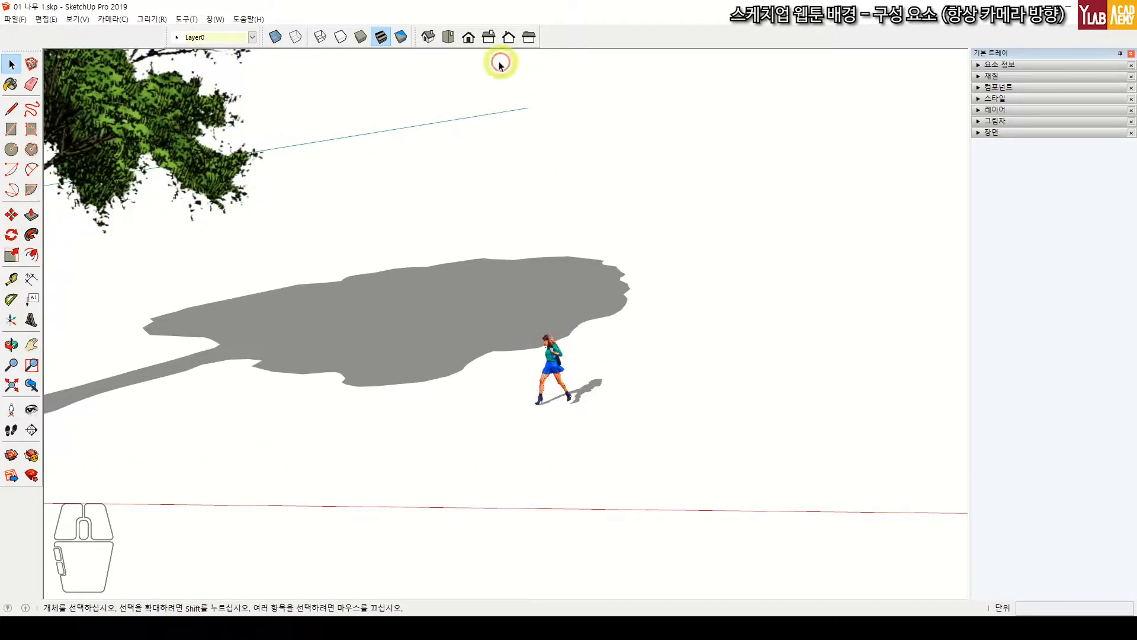
In the front view, make a new component from all of the woman's exploded geometry.
click(469, 37)
scroll(627, 337, up, 4)
shift+middle_drag(628, 337, 551, 371)
triple_click(536, 321)
right_click(536, 321)
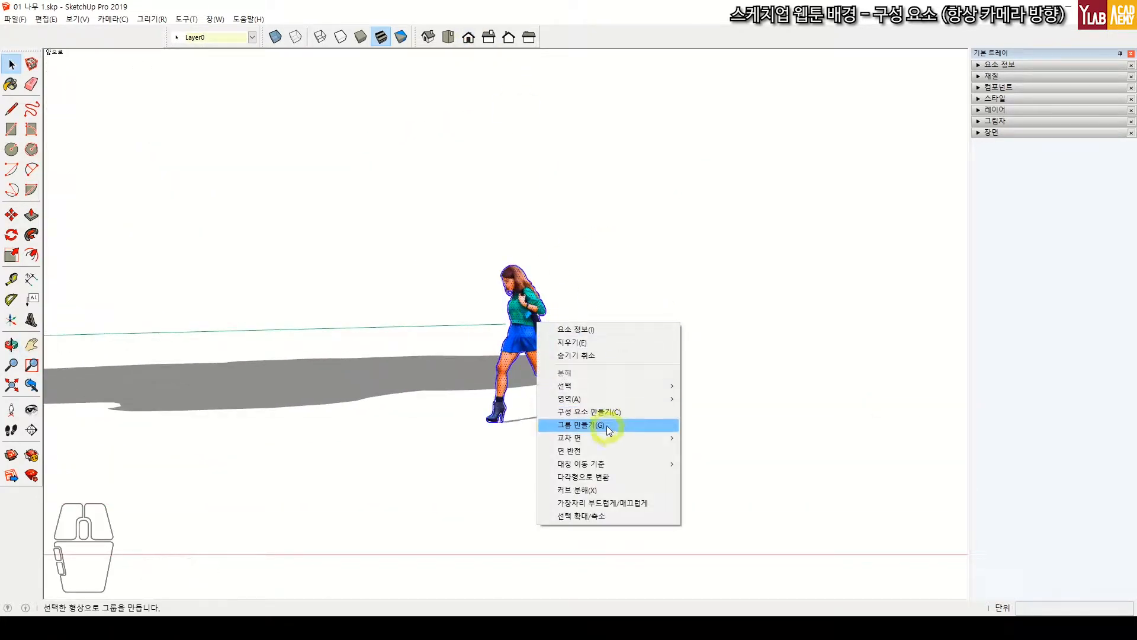
click(593, 411)
click(595, 436)
Scale the woman component up to about three quarters of the larger tree's height and examine her shadow from other angles.
scroll(540, 431, down, 3)
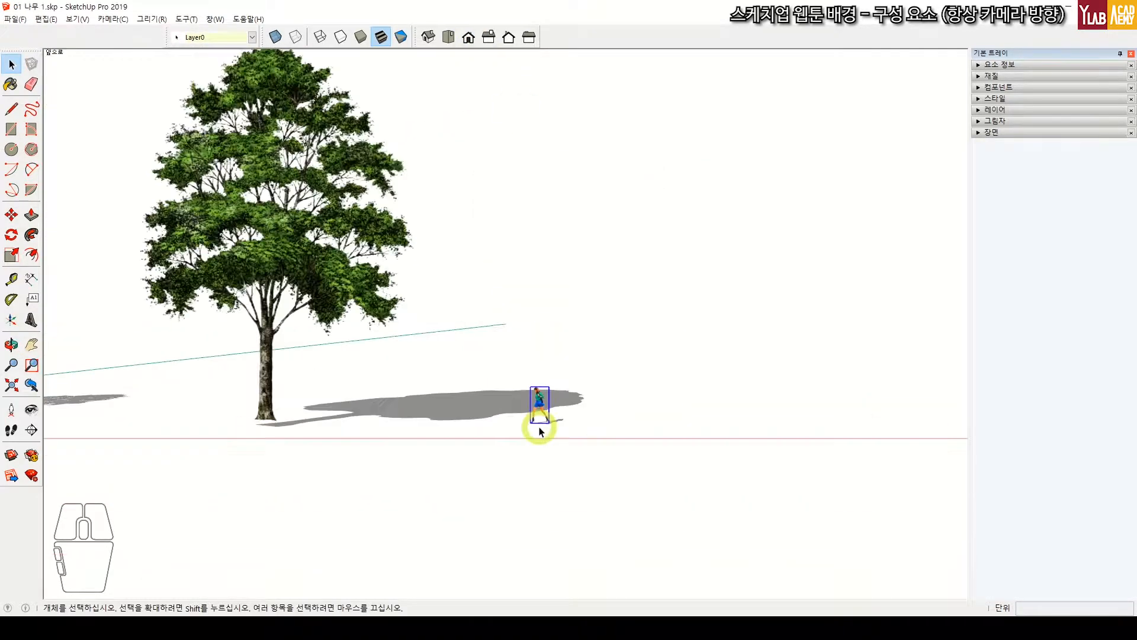
key(s)
drag(549, 387, 734, 144)
middle_drag(520, 311, 458, 396)
key(s)
key(space)
click(533, 462)
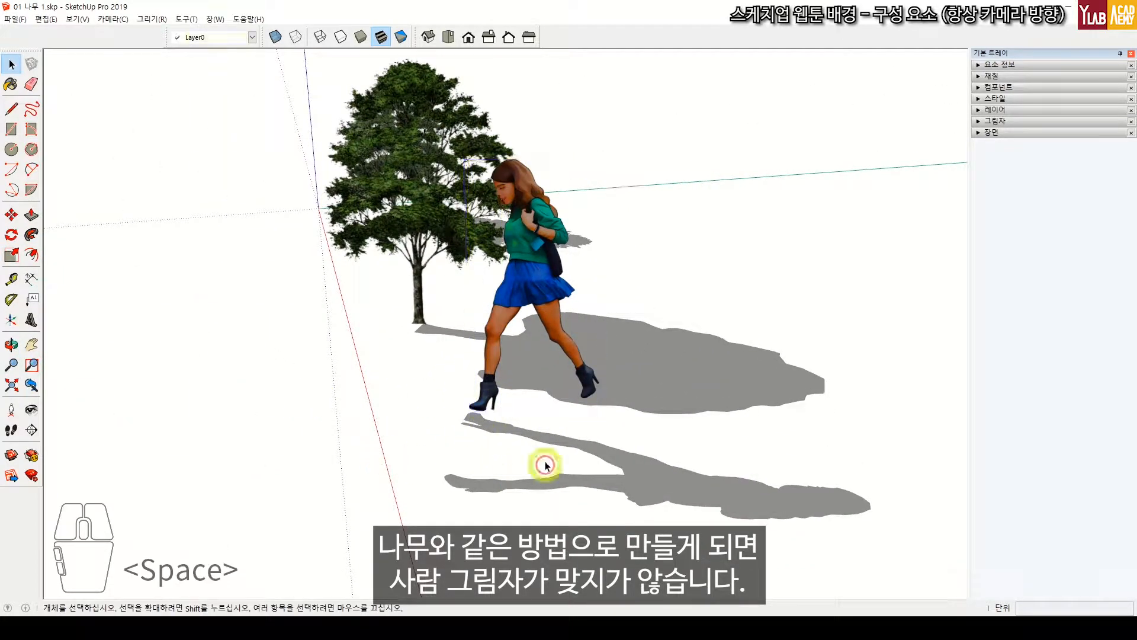
middle_drag(541, 465, 536, 418)
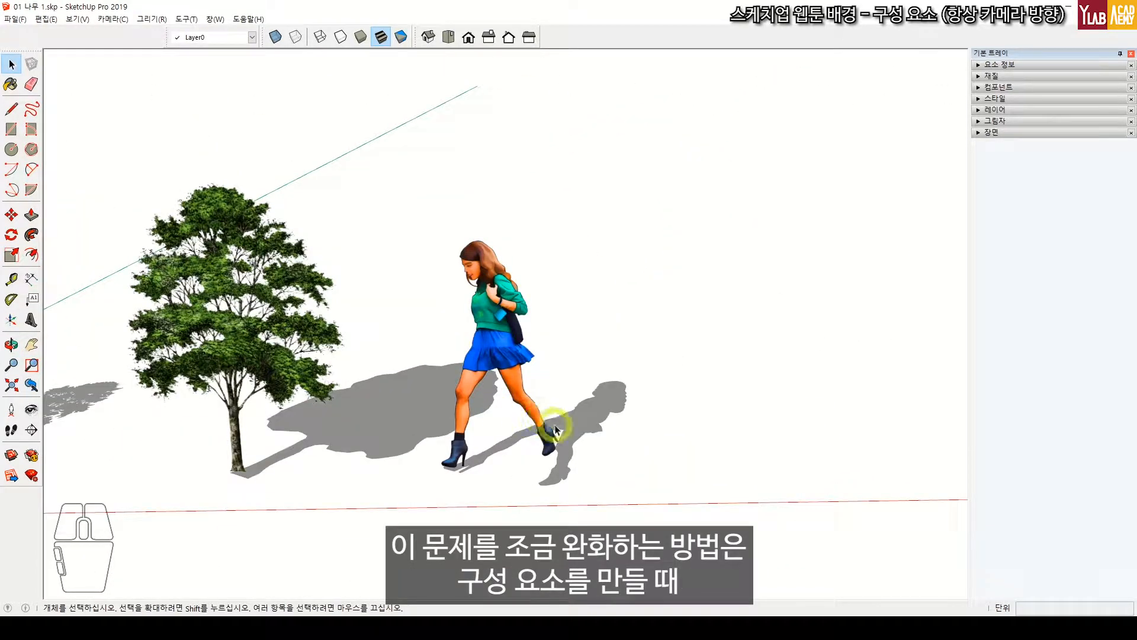
Explode the woman and remake her as a component with Always face camera on and Shadows face sun off.
click(518, 382)
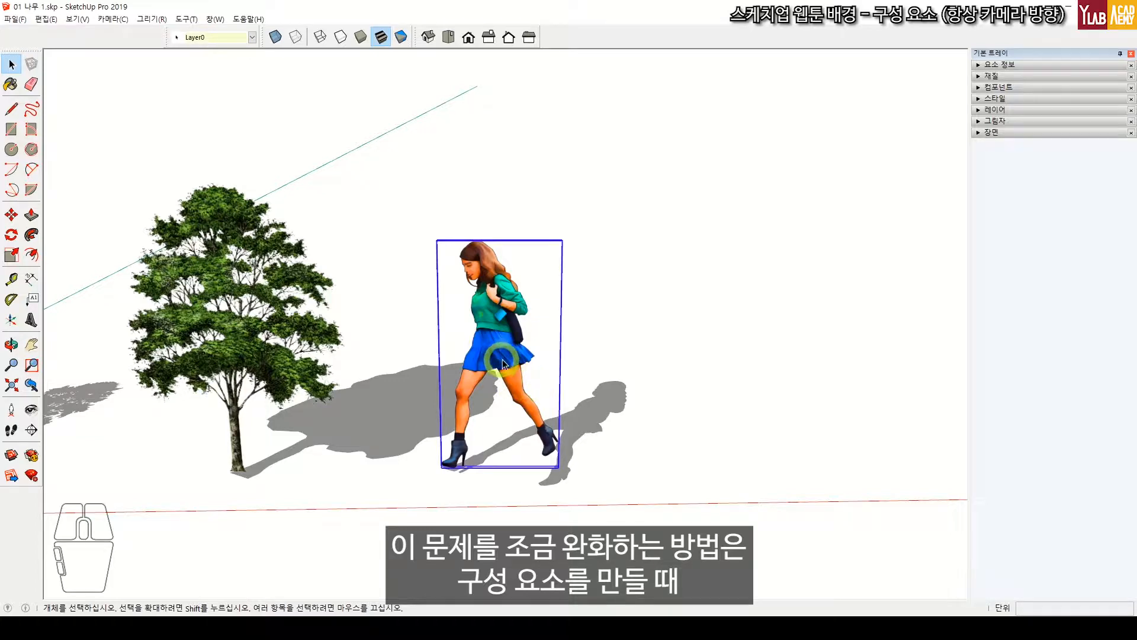
scroll(502, 362, up, 3)
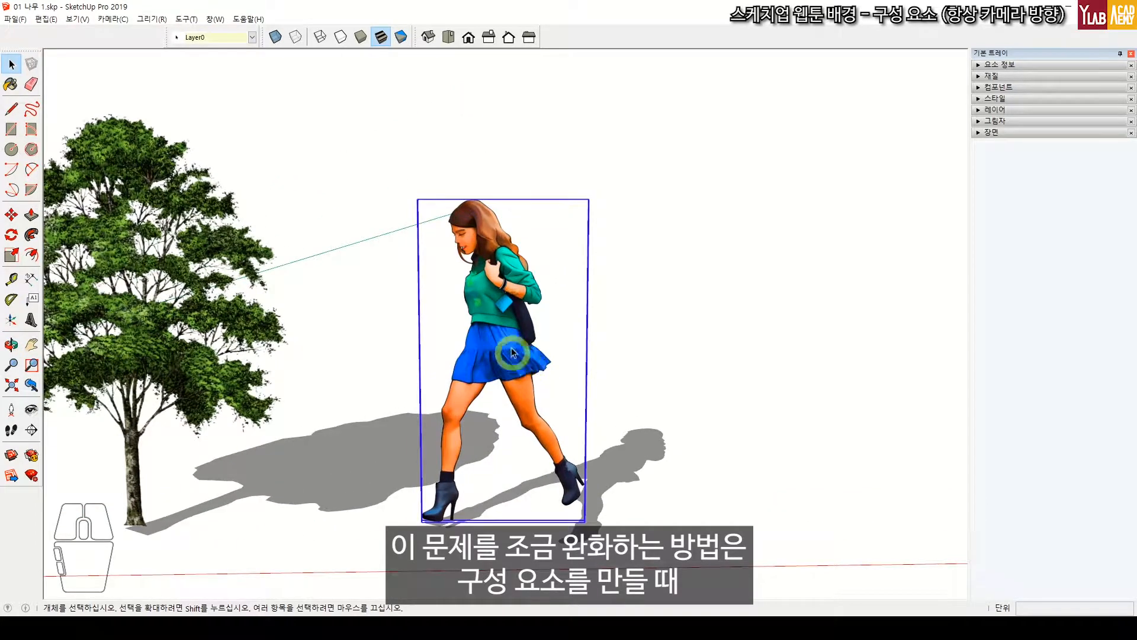
middle_drag(499, 324, 566, 328)
right_click(565, 327)
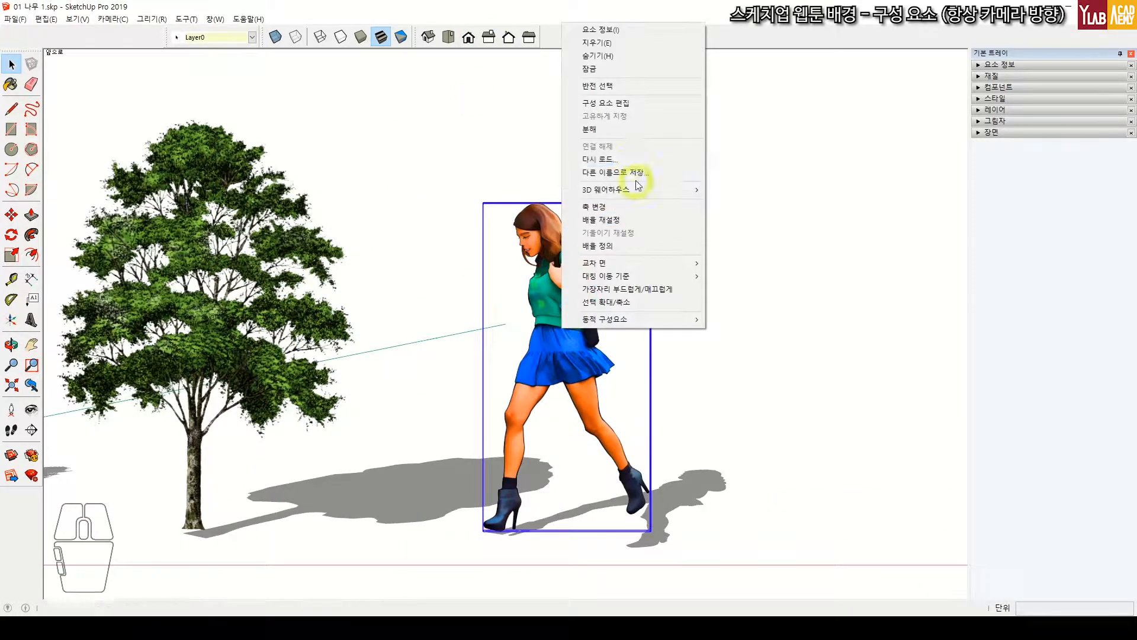
click(618, 135)
right_click(562, 327)
click(645, 419)
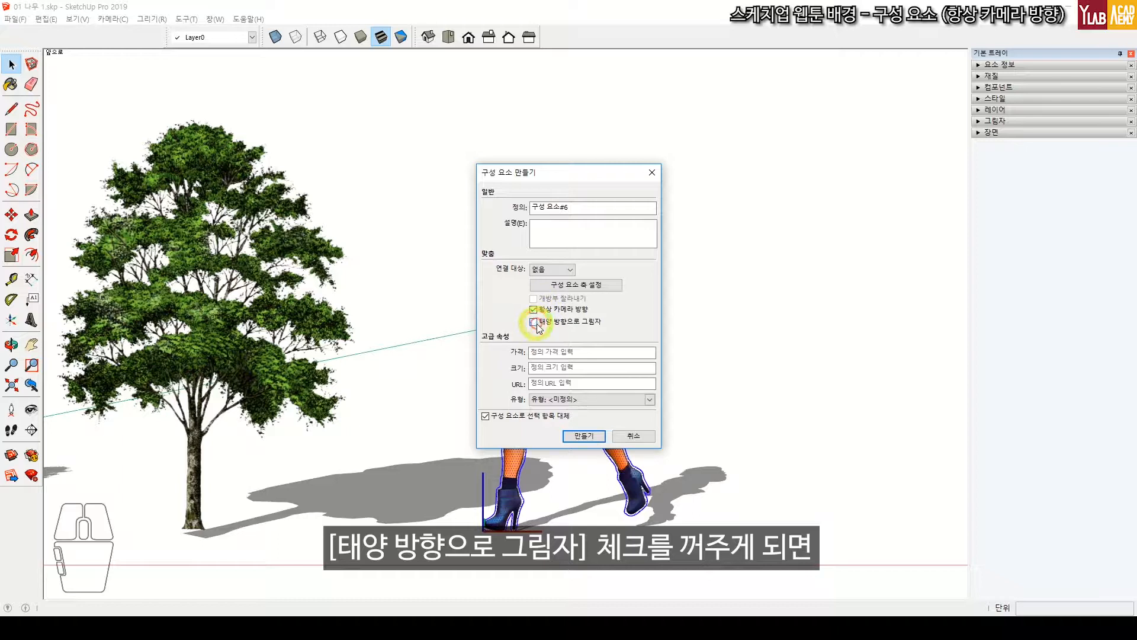
click(584, 435)
Check from several viewing angles whether the woman's shadow stays attached to both feet.
click(228, 353)
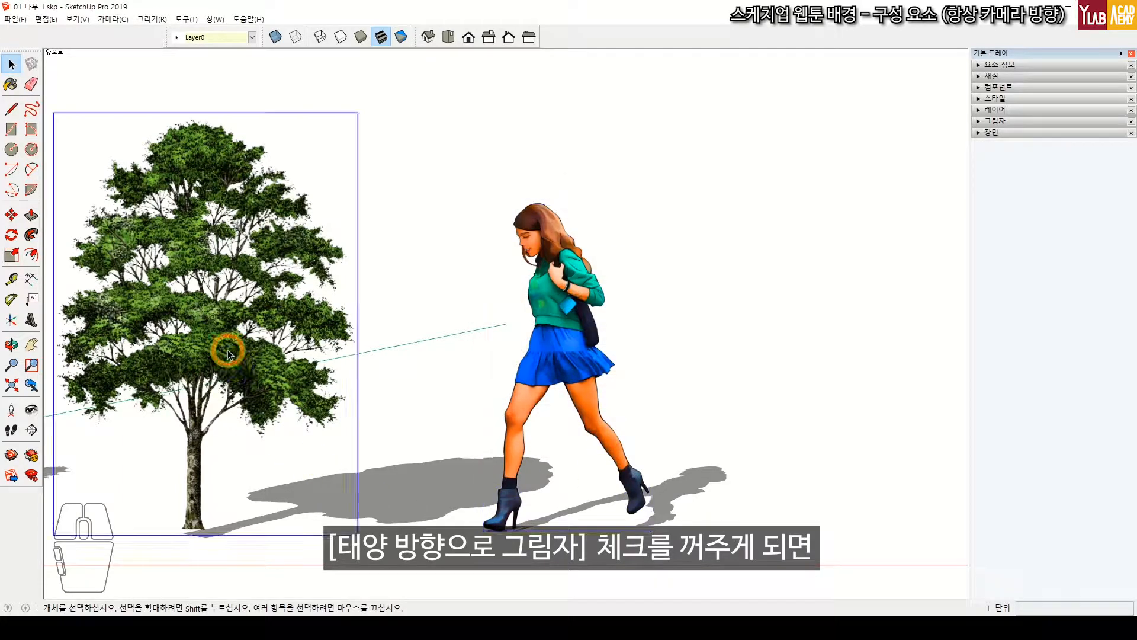
click(551, 376)
scroll(536, 439, down, 2)
click(513, 529)
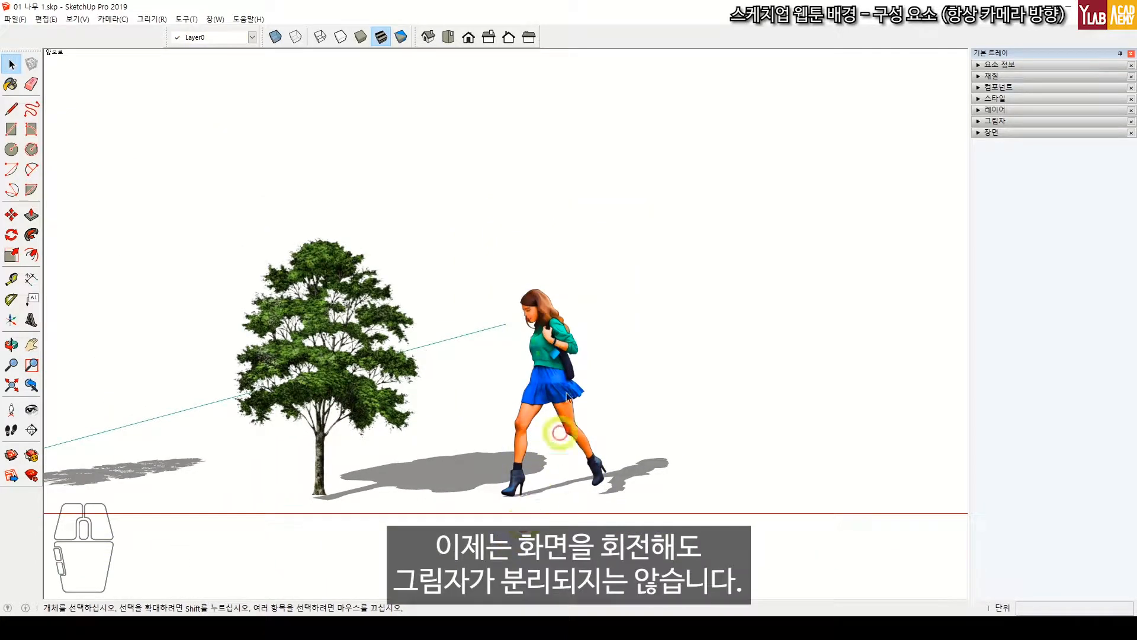
middle_drag(677, 321, 368, 474)
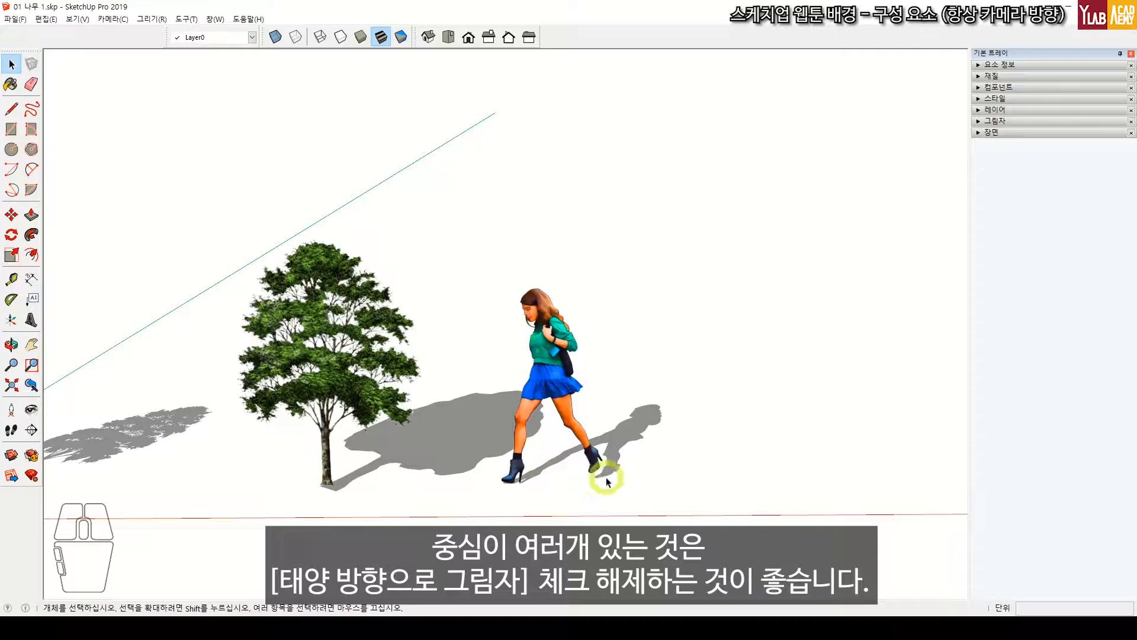
middle_drag(681, 451, 512, 445)
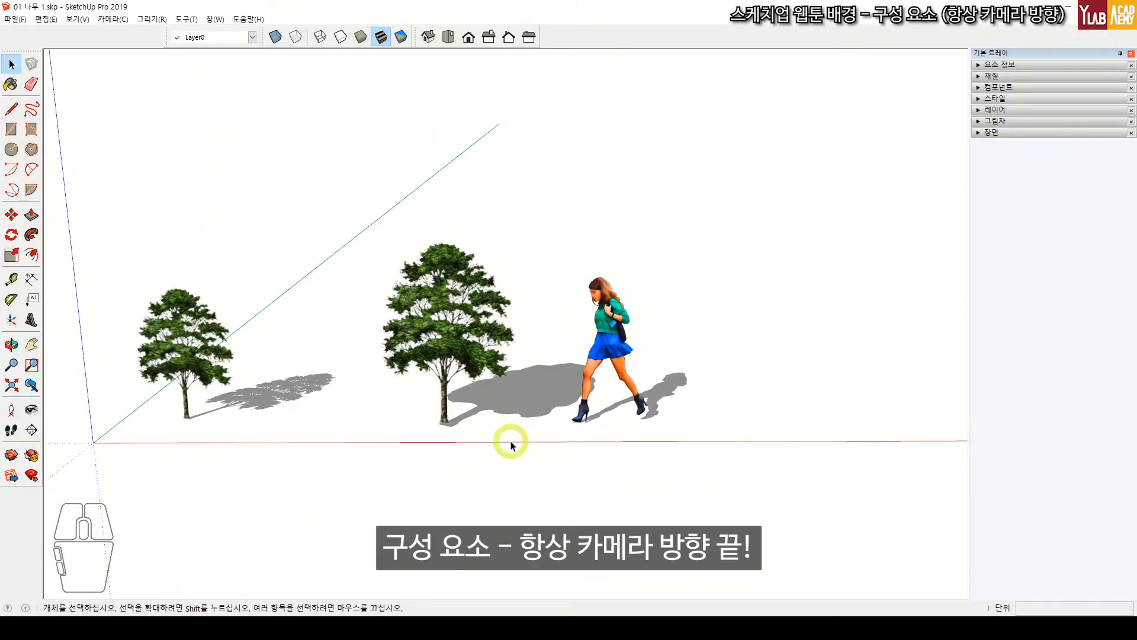